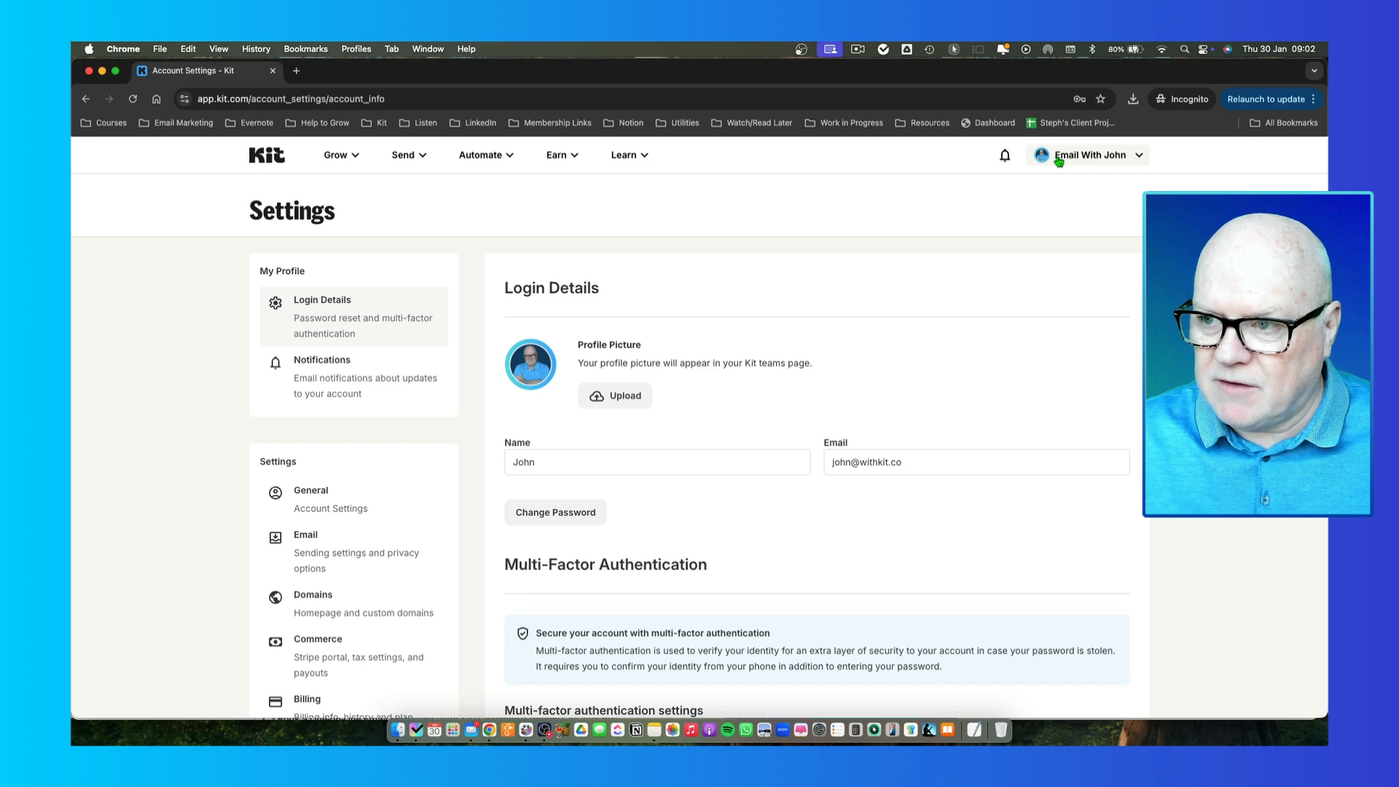
- Open Settings from the account name menu so the Login Details page shows
{"action": "left_click", "coordinate": [954, 50]}
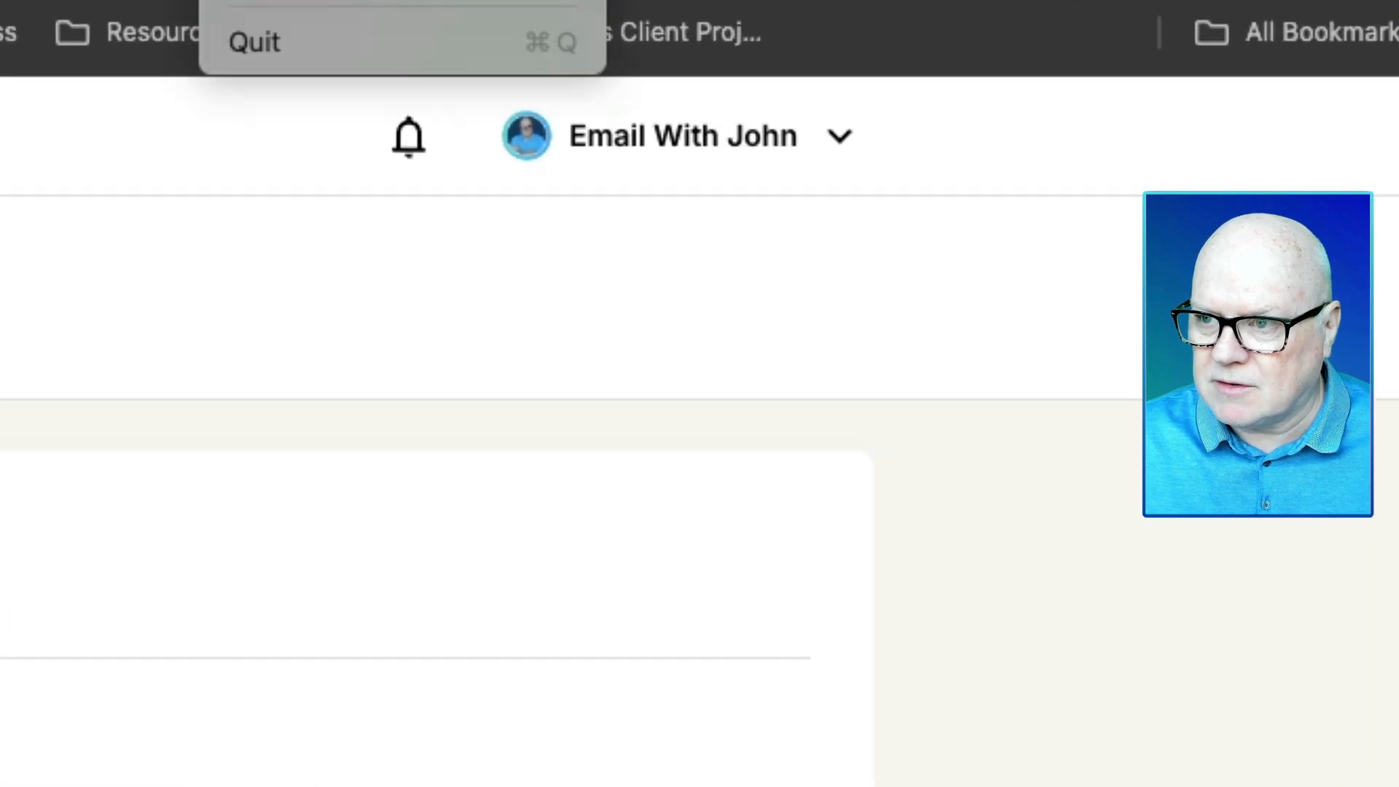
{"action": "left_click", "coordinate": [408, 2]}
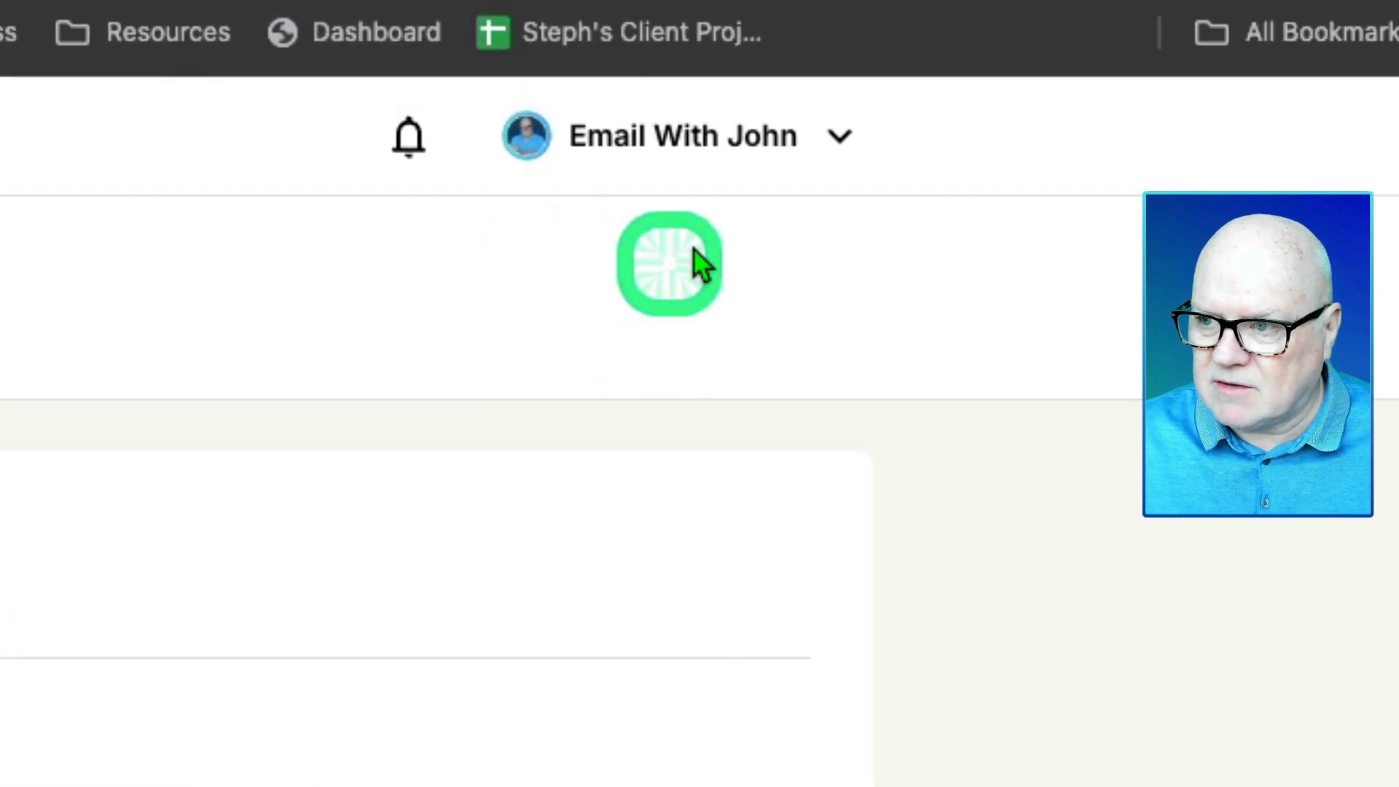
{"action": "left_click", "coordinate": [838, 150]}
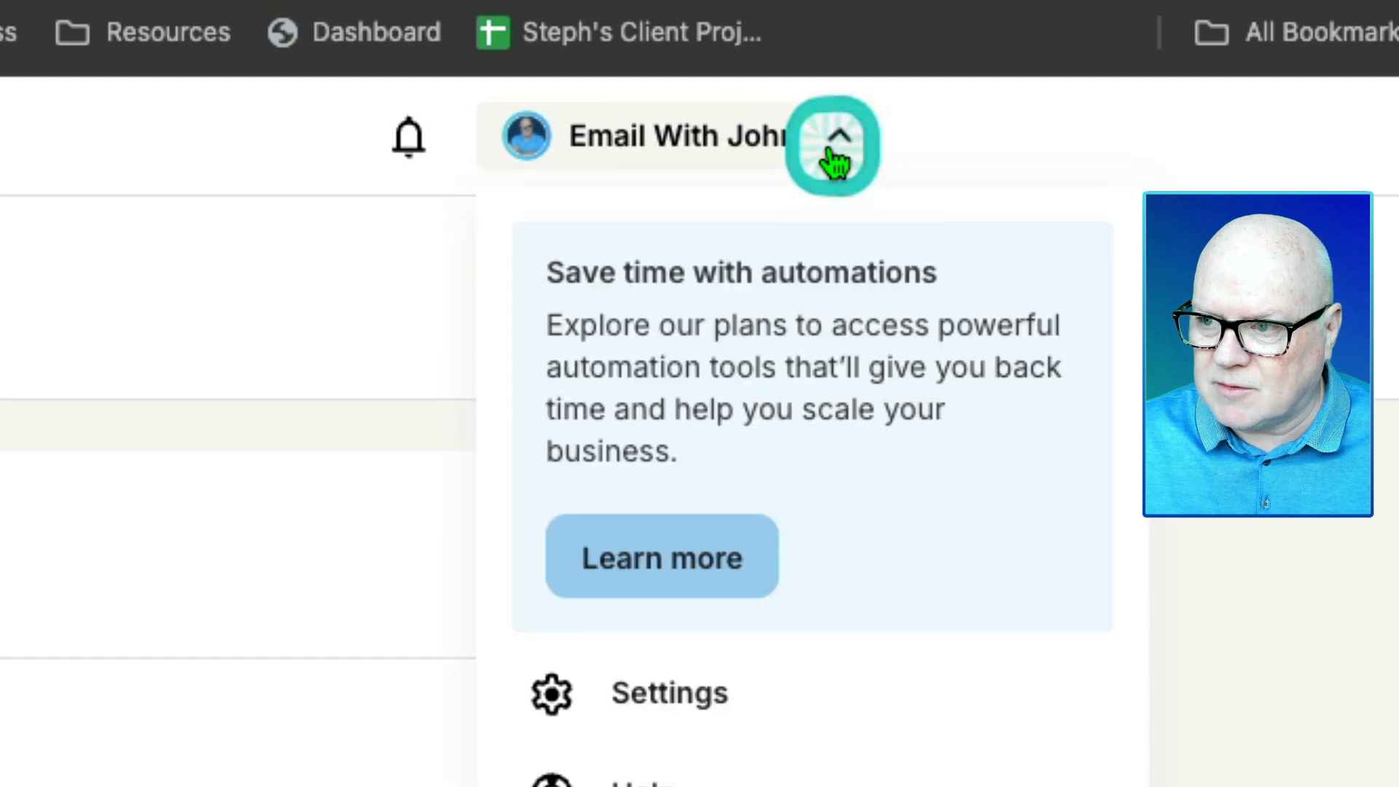
{"action": "left_click", "coordinate": [655, 701]}
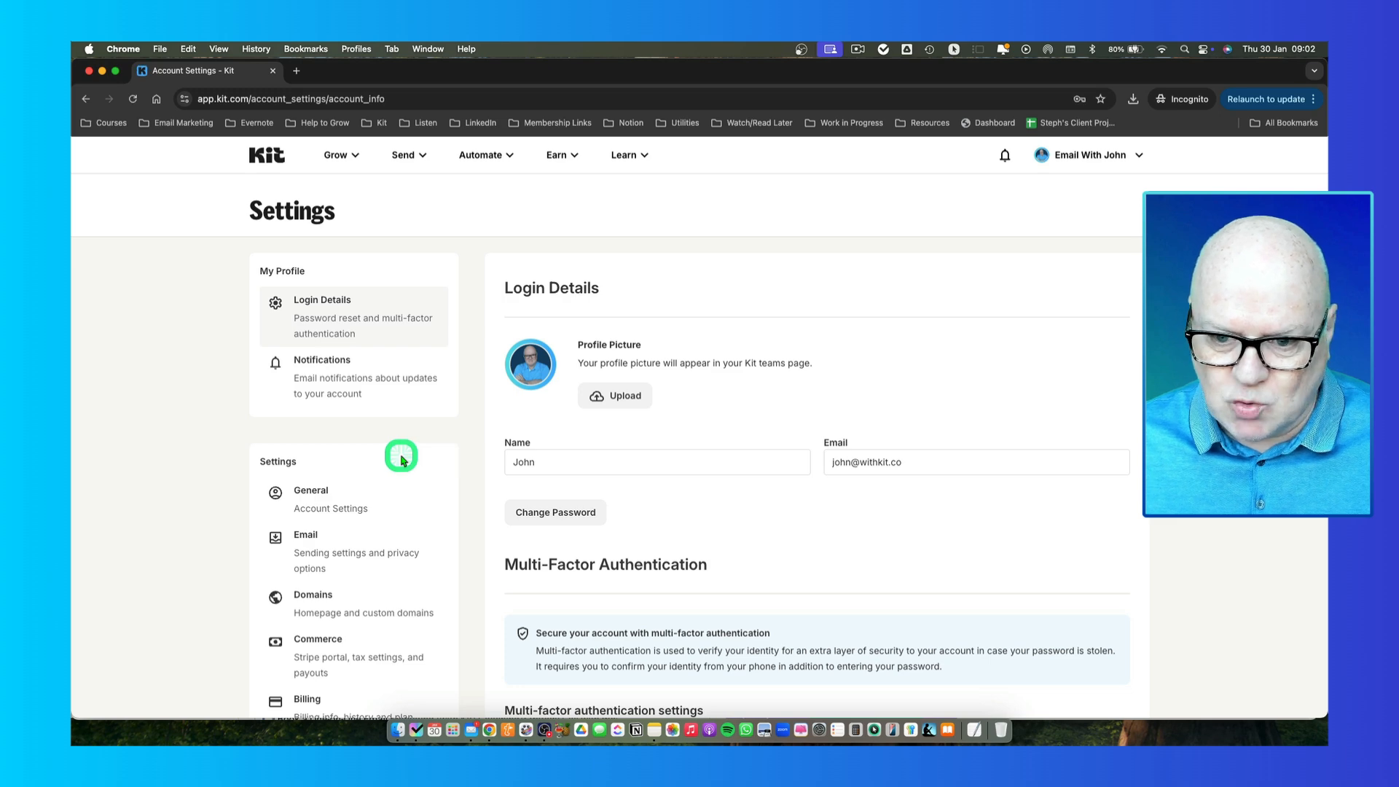
{"action": "scroll", "coordinate": [400, 457], "scroll_direction": "down", "scroll_amount": 5}
{"action": "scroll", "coordinate": [400, 456], "scroll_direction": "up", "scroll_amount": 5}
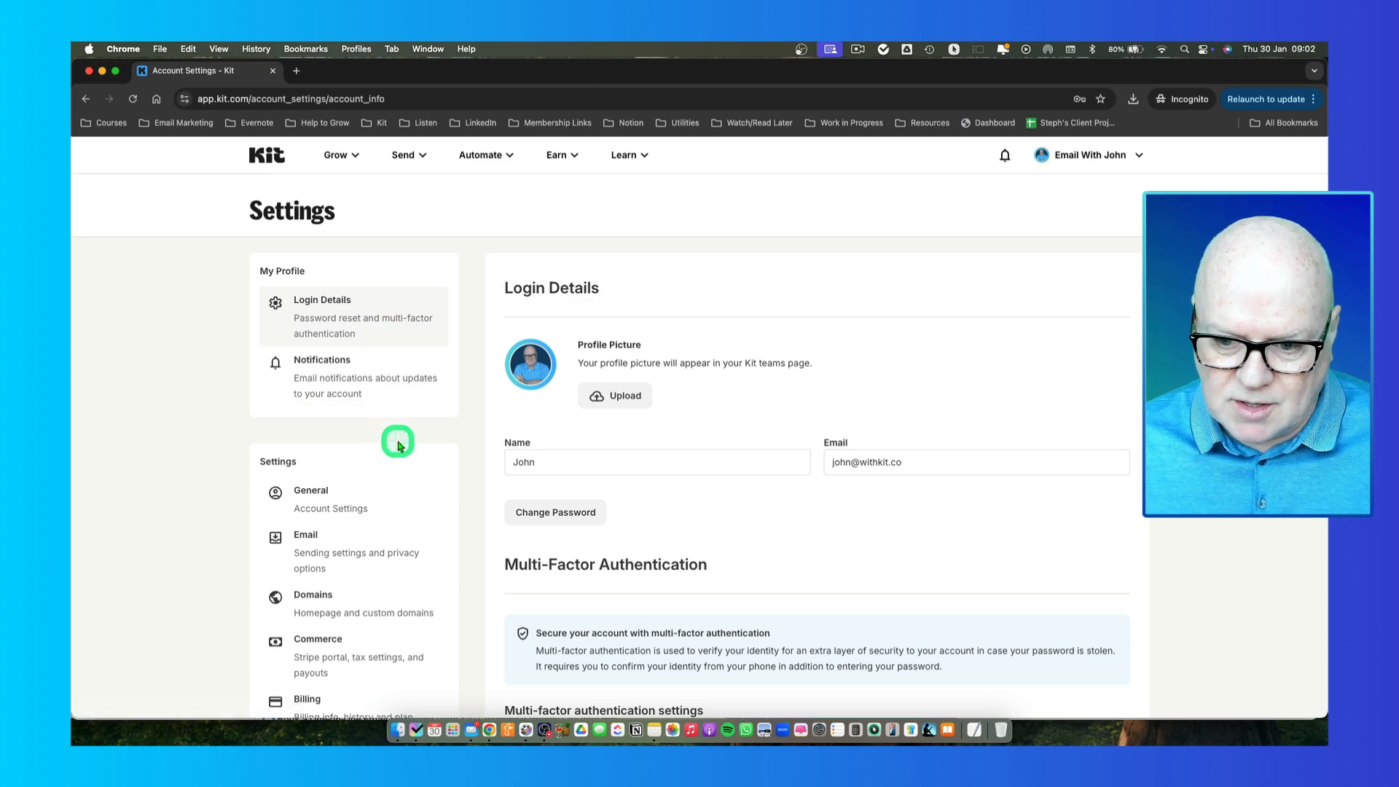
{"action": "scroll", "coordinate": [399, 445], "scroll_direction": "down", "scroll_amount": 3}
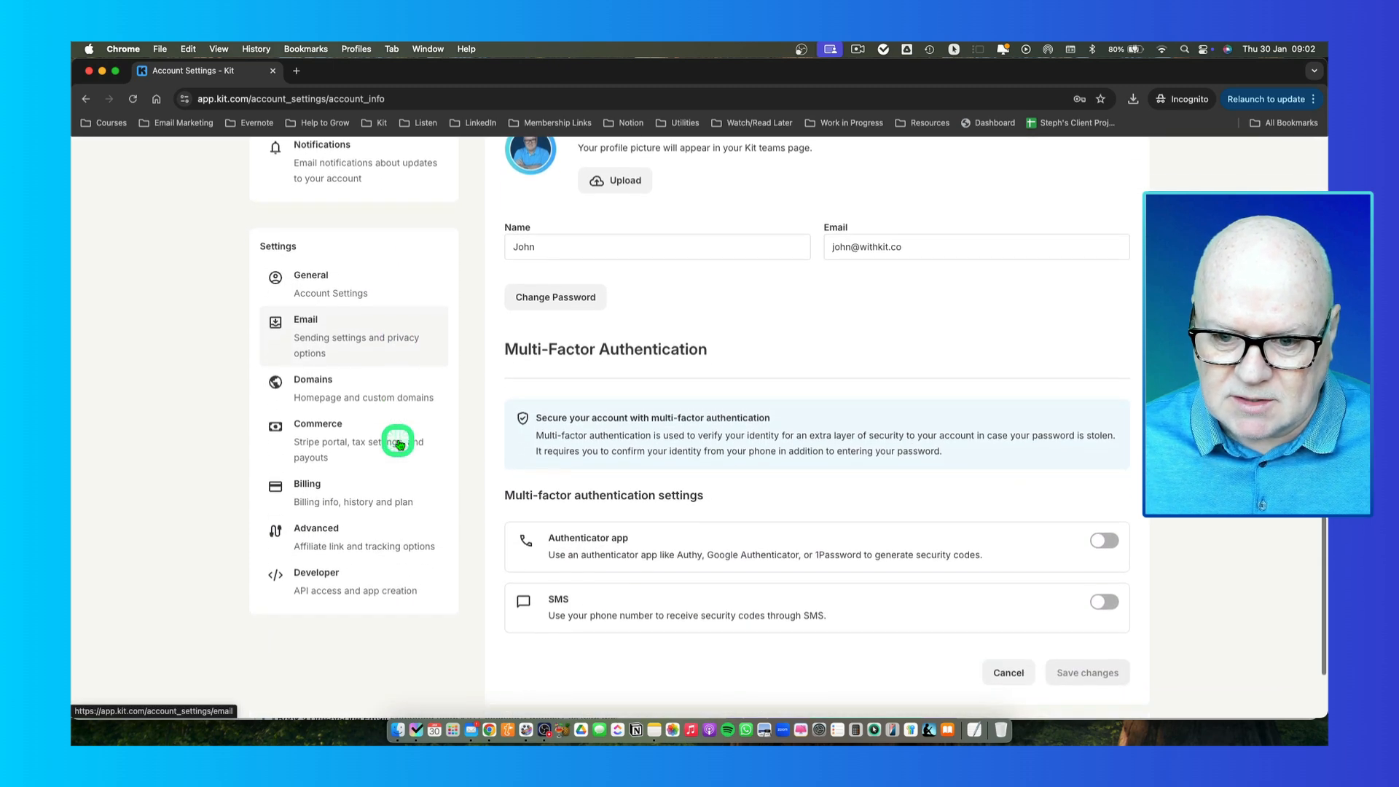
{"action": "scroll", "coordinate": [397, 440], "scroll_direction": "up", "scroll_amount": 3}
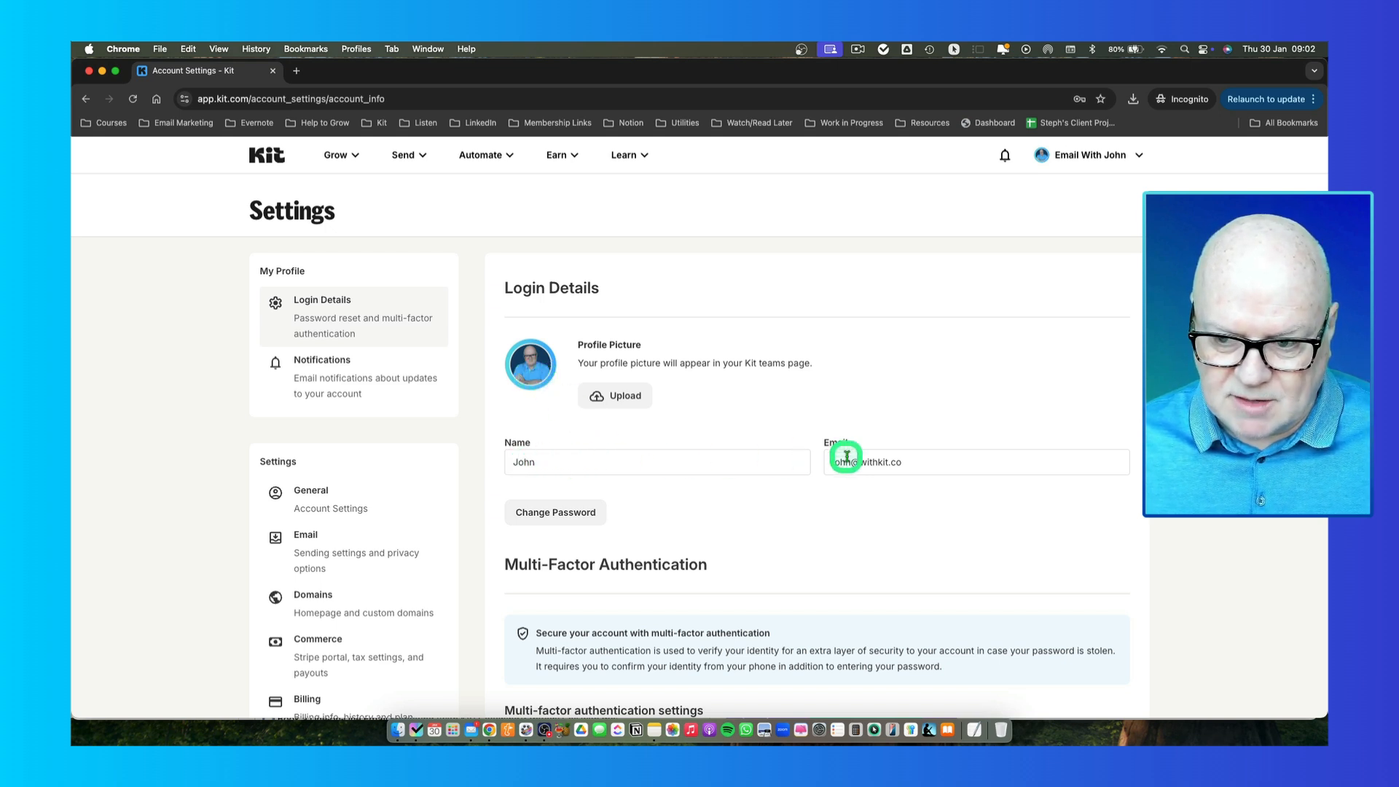
{"action": "scroll", "coordinate": [718, 430], "scroll_direction": "down", "scroll_amount": 5}
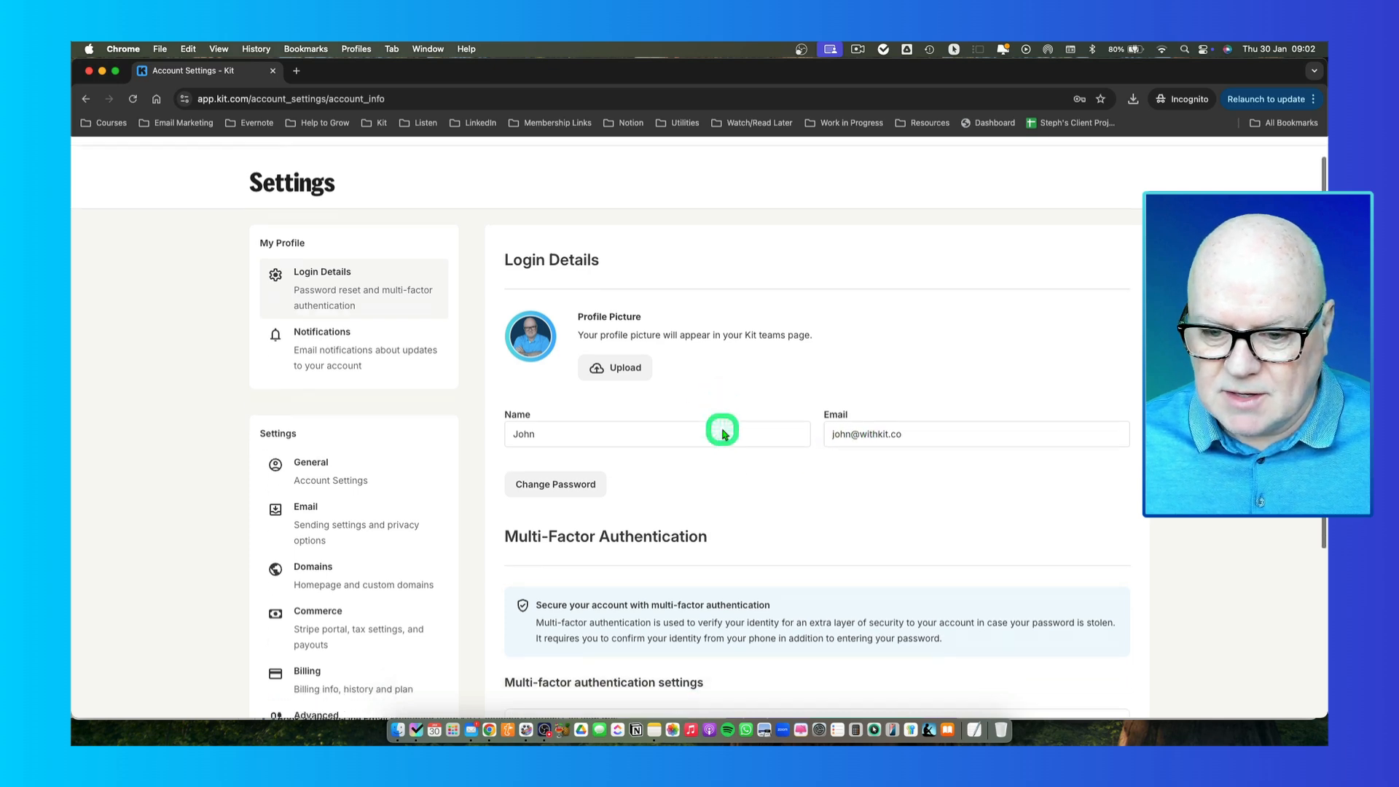
{"action": "scroll", "coordinate": [721, 435], "scroll_direction": "down", "scroll_amount": 2}
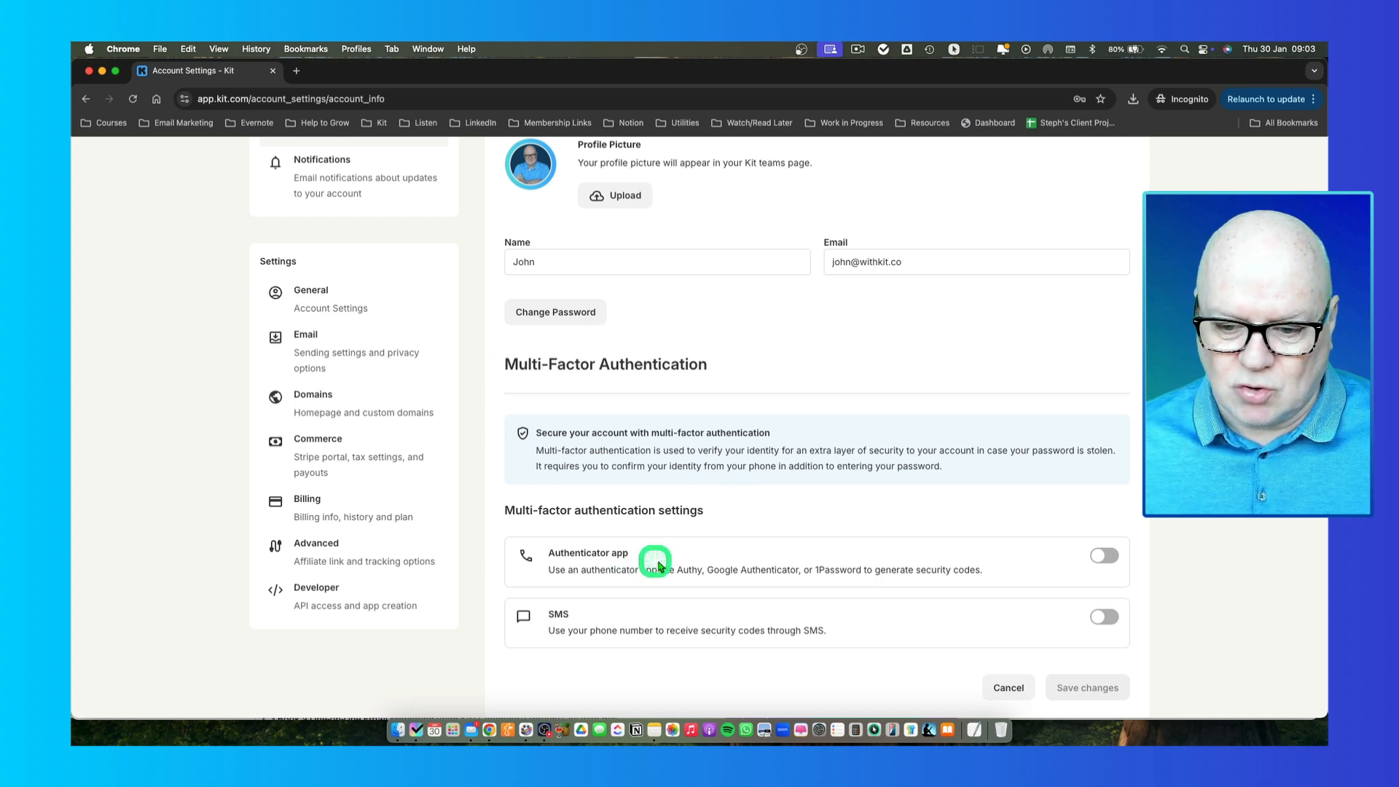
{"action": "scroll", "coordinate": [666, 567], "scroll_direction": "down", "scroll_amount": 2}
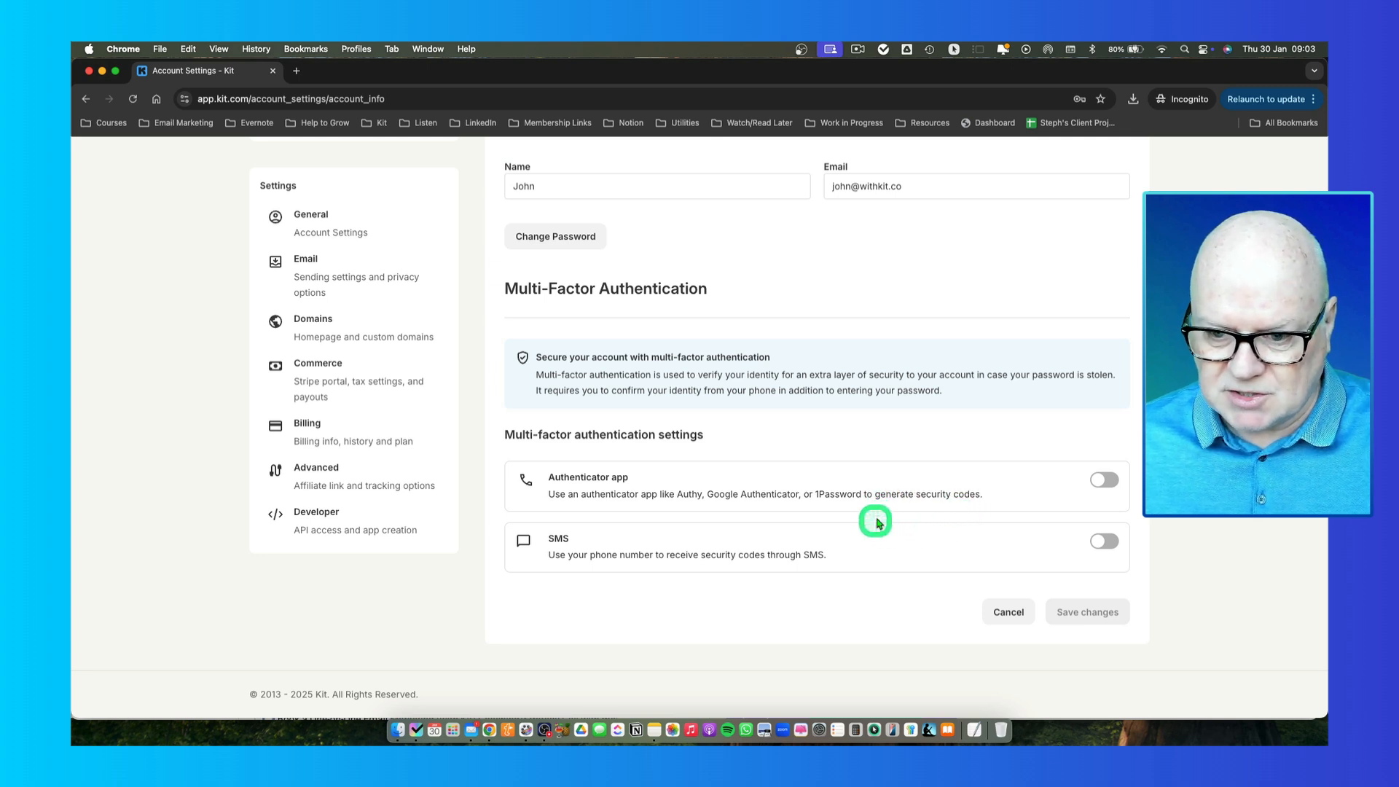
{"action": "scroll", "coordinate": [771, 510], "scroll_direction": "up", "scroll_amount": 3}
{"action": "scroll", "coordinate": [772, 510], "scroll_direction": "up", "scroll_amount": 3}
{"action": "scroll", "coordinate": [772, 510], "scroll_direction": "down", "scroll_amount": 5}
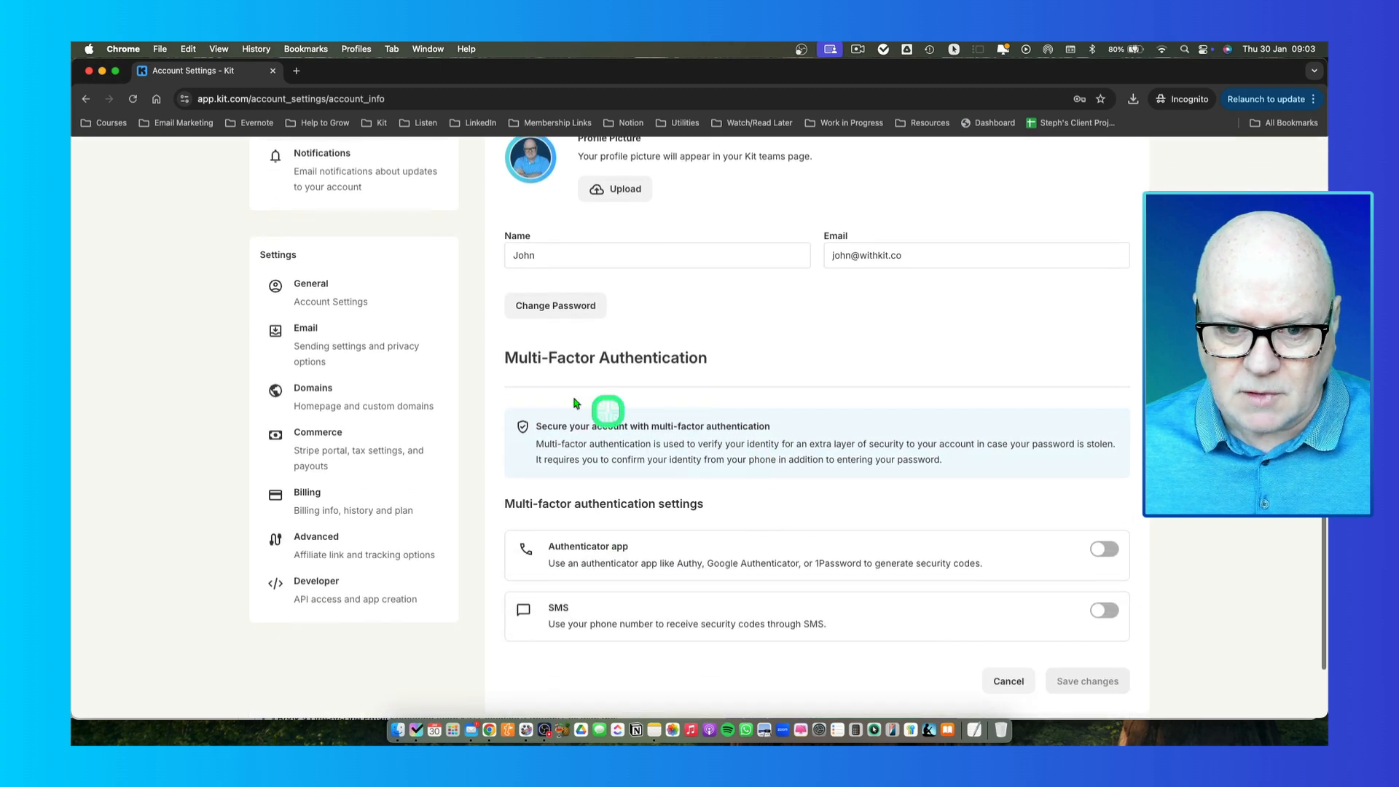
- Open the General settings and inspect the Business Name field and its note
{"action": "left_click", "coordinate": [323, 295]}
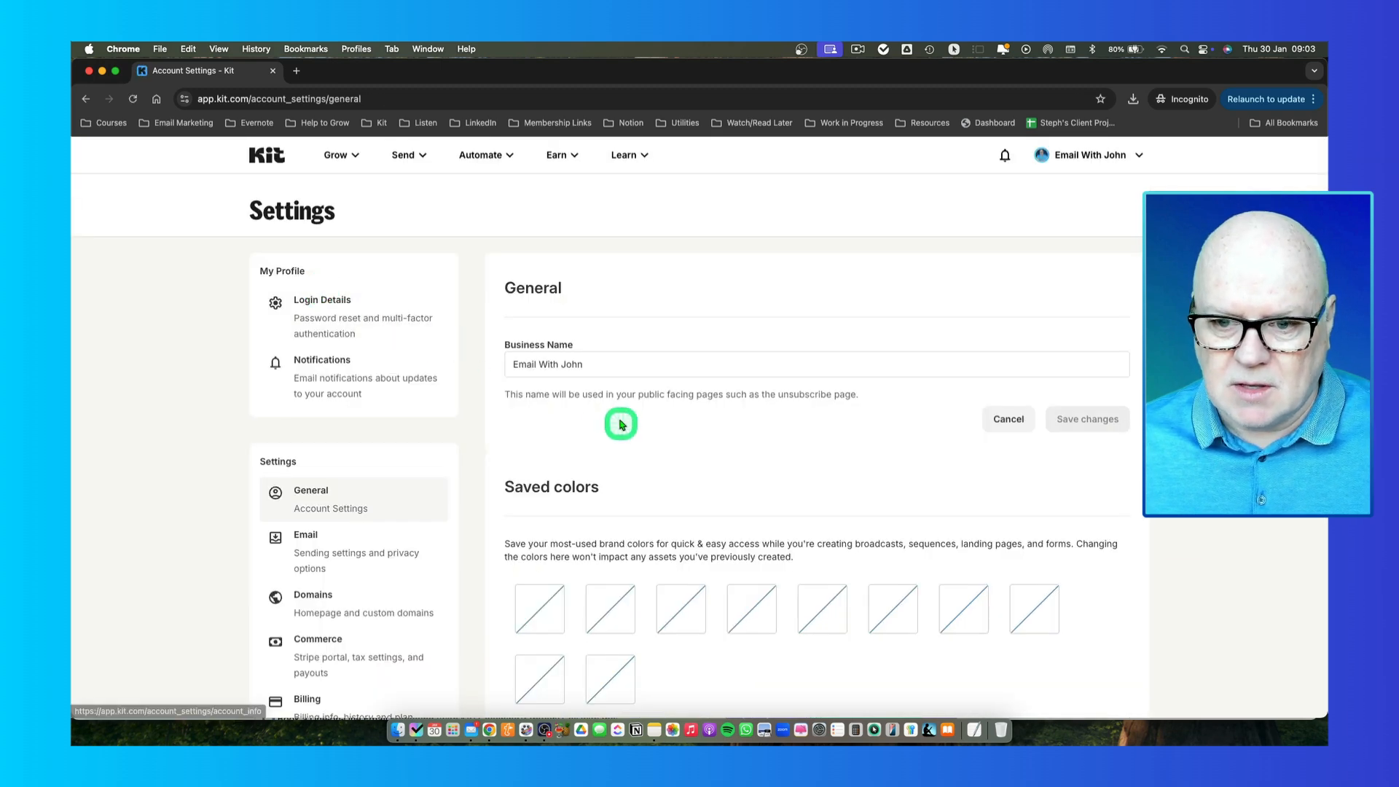
{"action": "left_click", "coordinate": [598, 366]}
{"action": "key", "text": "BackSpace"}
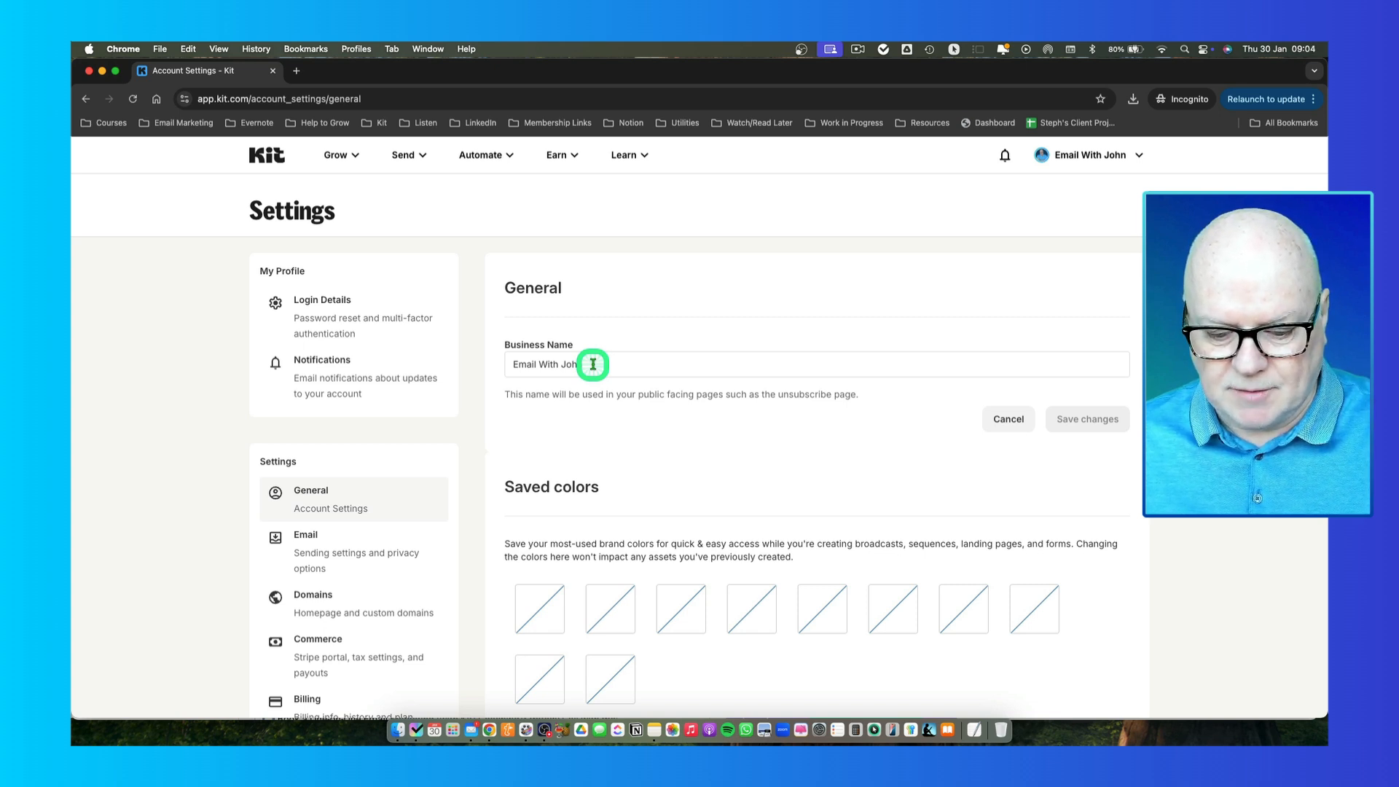
{"action": "left_click_drag", "start_coordinate": [604, 394], "coordinate": [860, 401]}
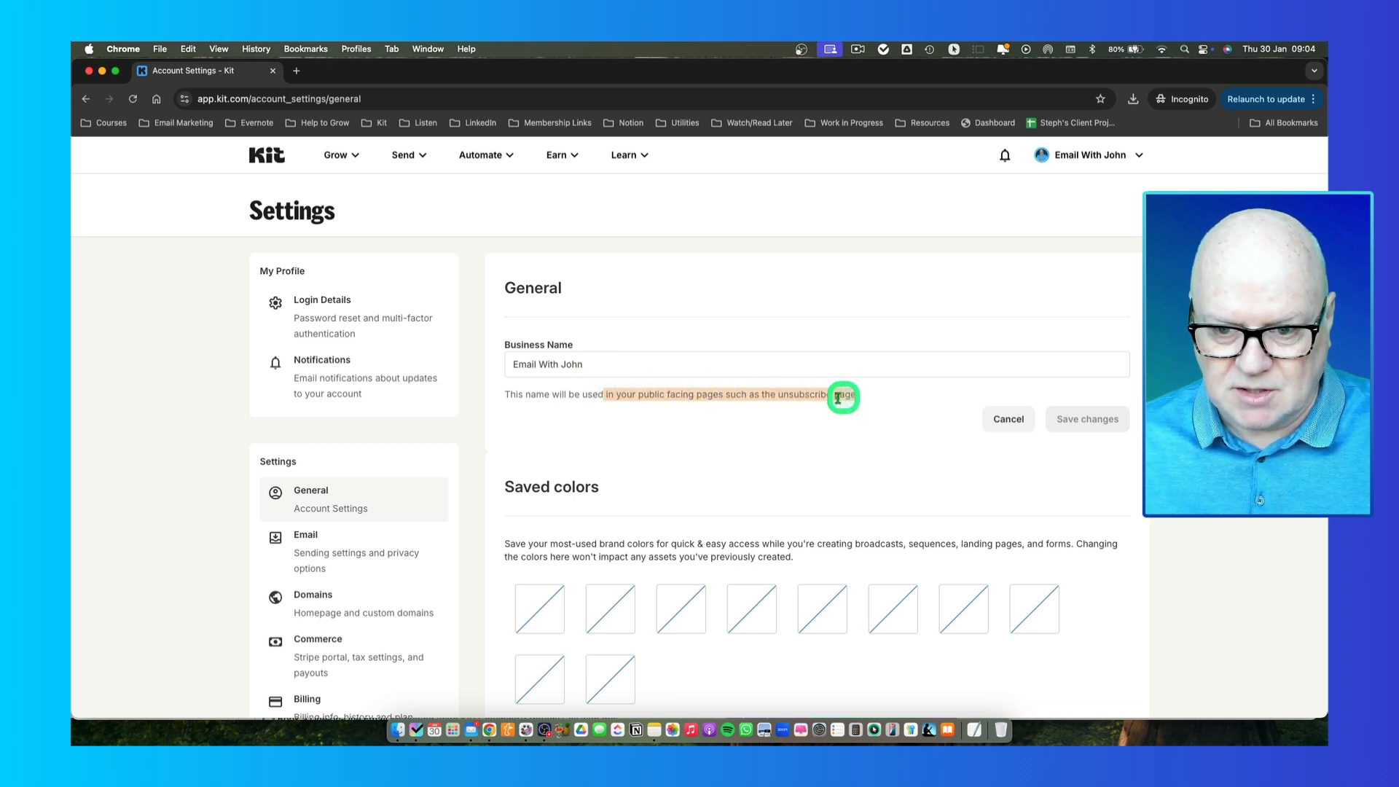
{"action": "left_click", "coordinate": [739, 399]}
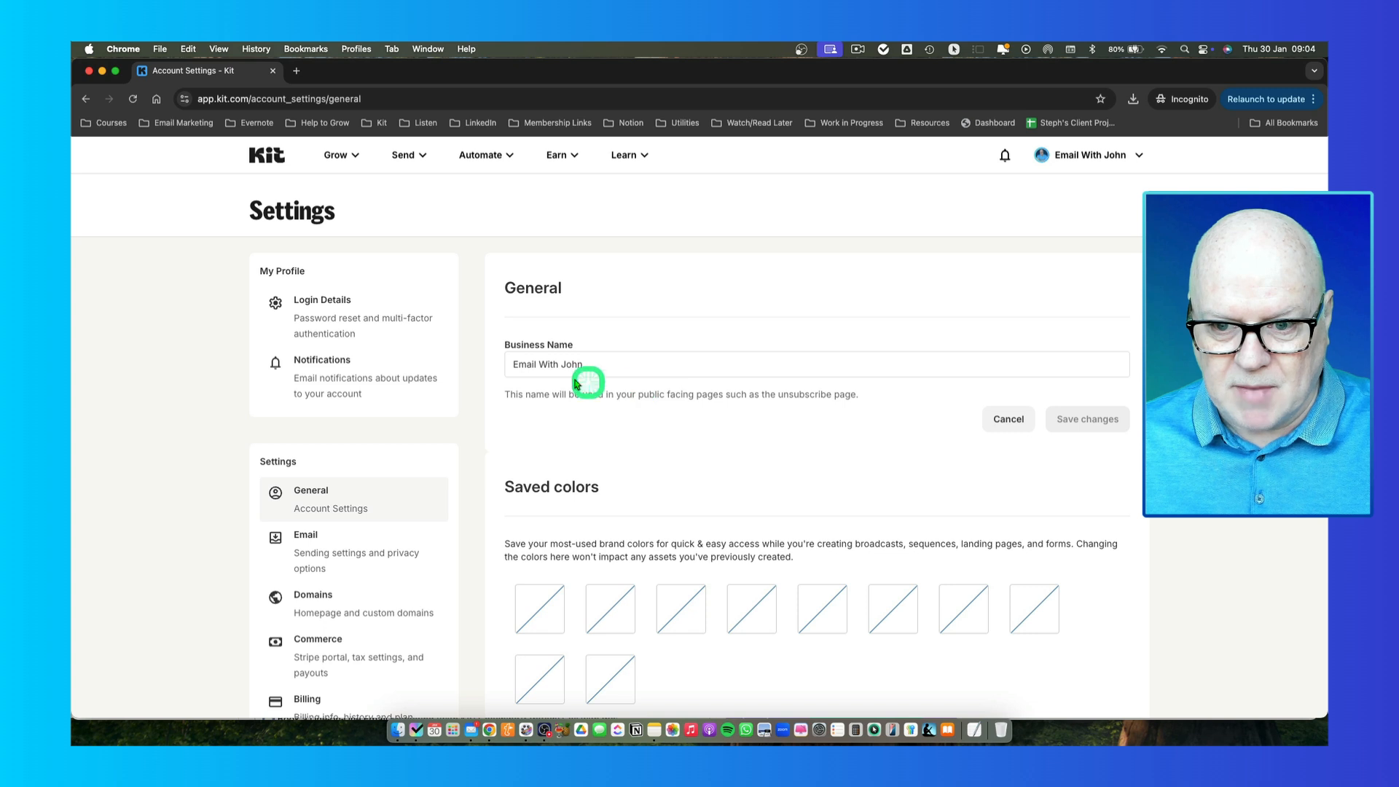
{"action": "left_click_drag", "start_coordinate": [583, 365], "coordinate": [501, 366]}
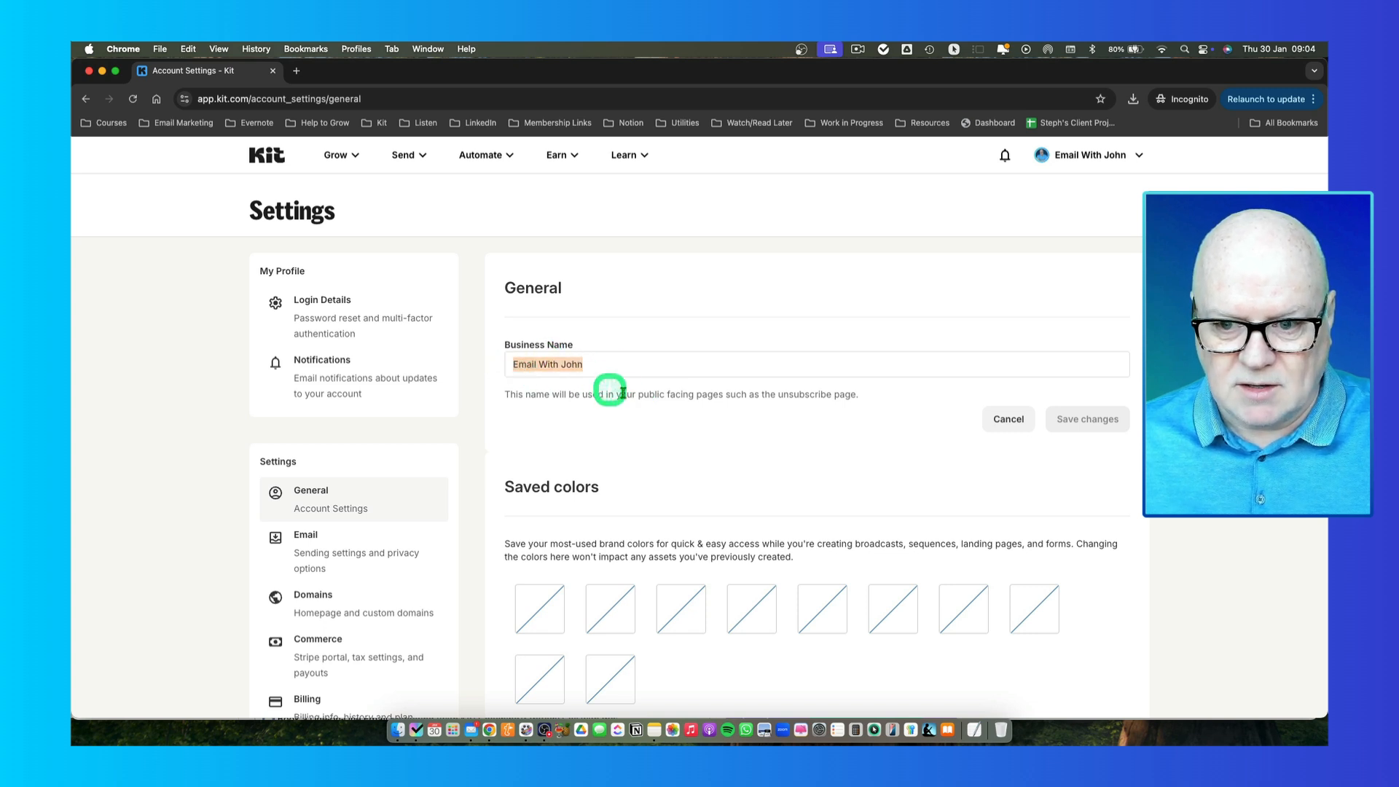
{"action": "left_click", "coordinate": [707, 394]}
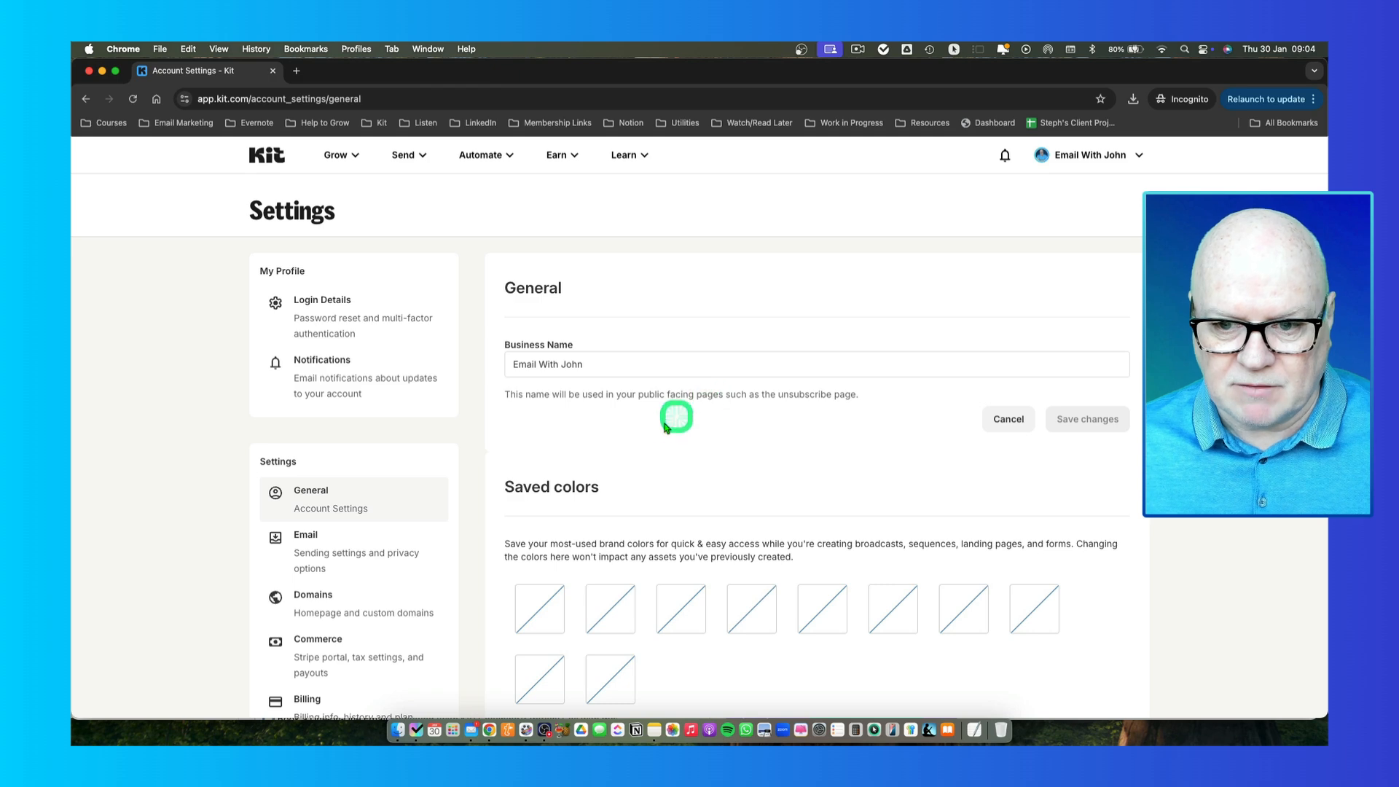
- Scroll through General settings to review the Saved colors and Saved links sections
{"action": "scroll", "coordinate": [631, 433], "scroll_direction": "down", "scroll_amount": 1}
{"action": "scroll", "coordinate": [630, 430], "scroll_direction": "down", "scroll_amount": 2}
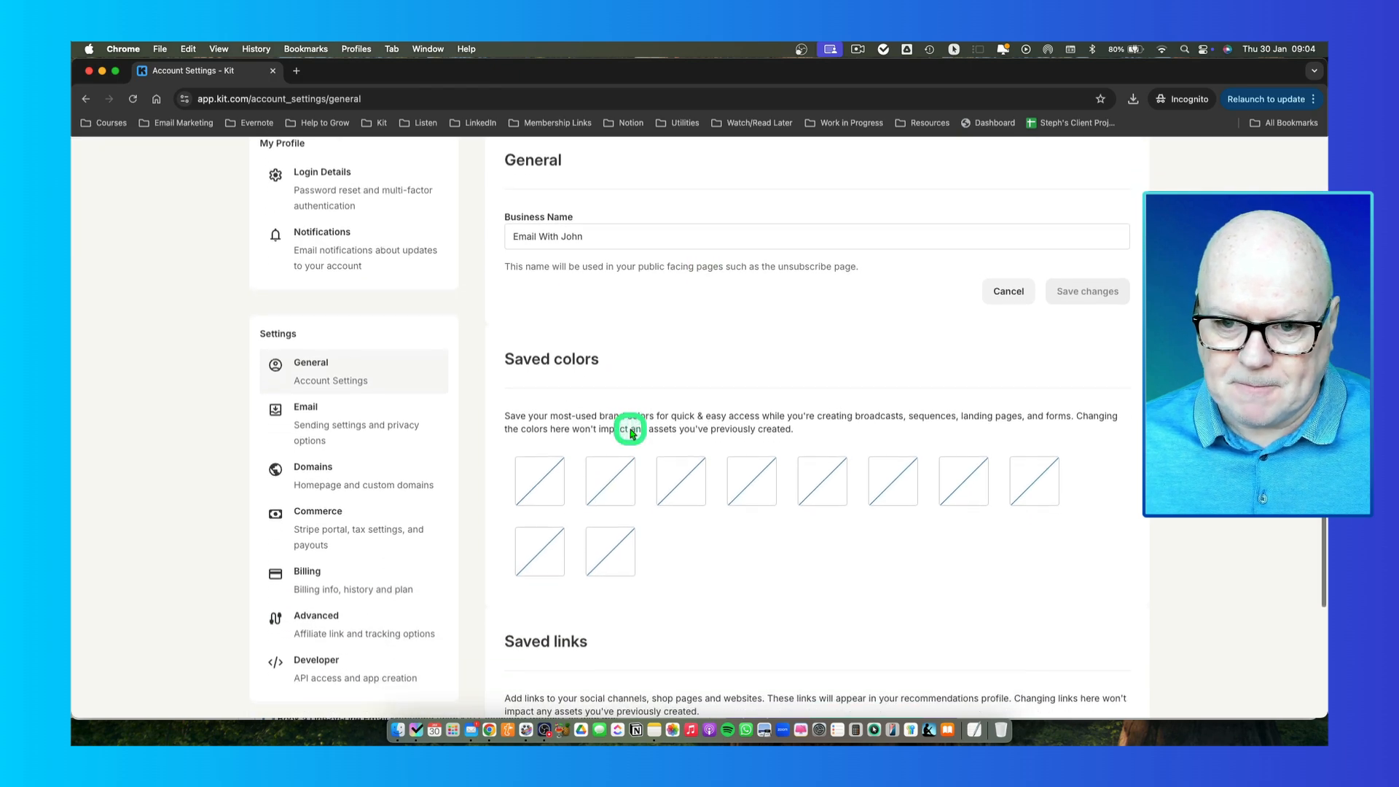
{"action": "scroll", "coordinate": [626, 394], "scroll_direction": "down", "scroll_amount": 2}
{"action": "scroll", "coordinate": [612, 350], "scroll_direction": "up", "scroll_amount": 4}
{"action": "left_click_drag", "start_coordinate": [597, 292], "coordinate": [513, 292]}
{"action": "left_click", "coordinate": [585, 292]}
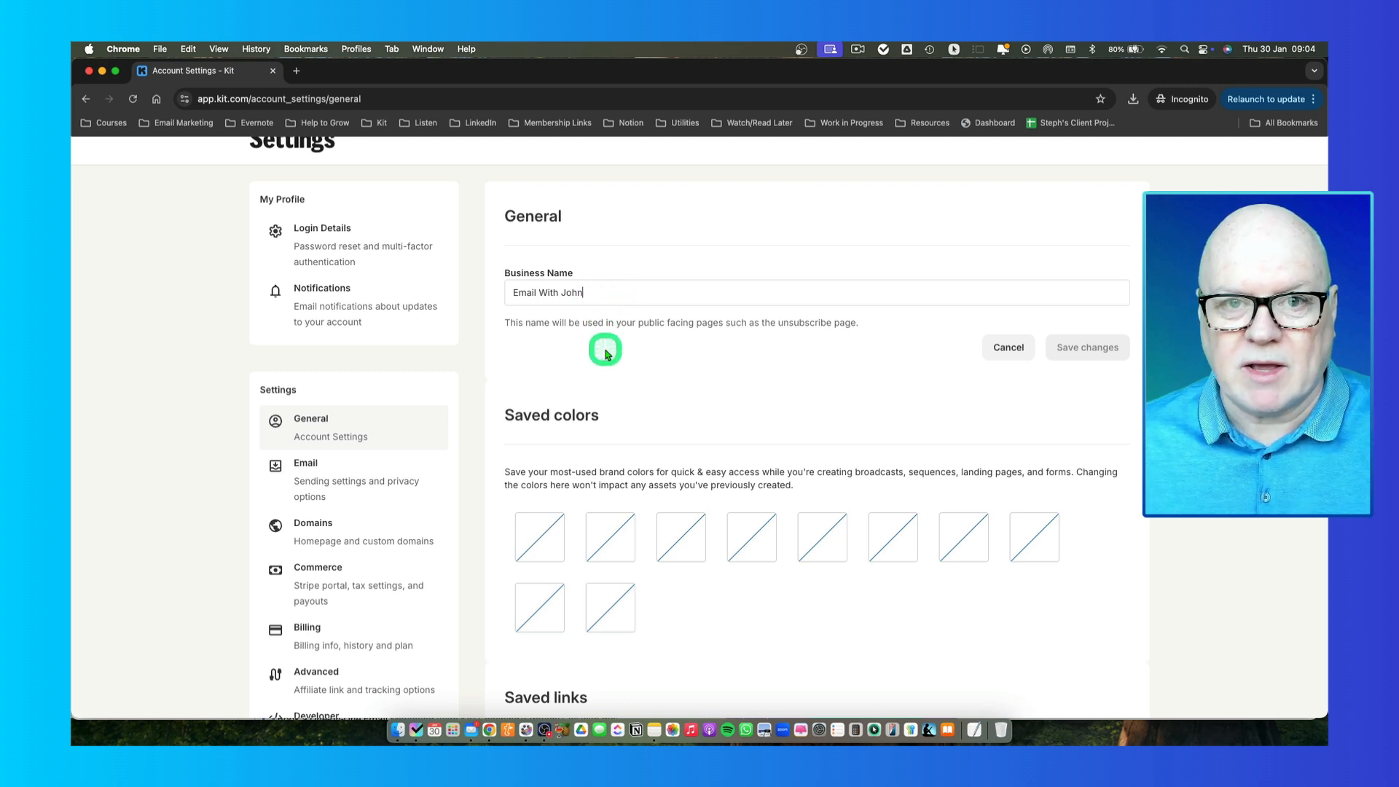
{"action": "scroll", "coordinate": [618, 386], "scroll_direction": "down", "scroll_amount": 5}
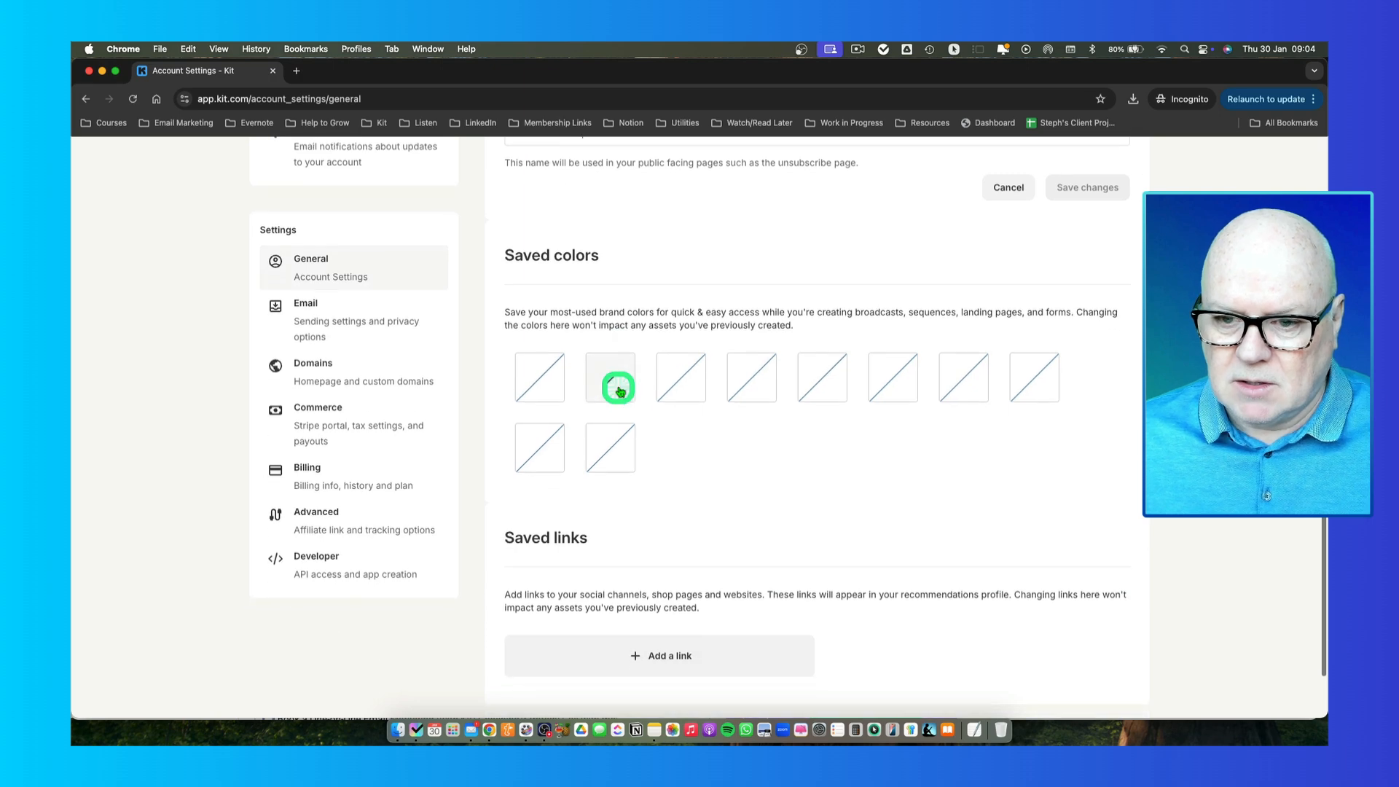
{"action": "scroll", "coordinate": [620, 391], "scroll_direction": "up", "scroll_amount": 2}
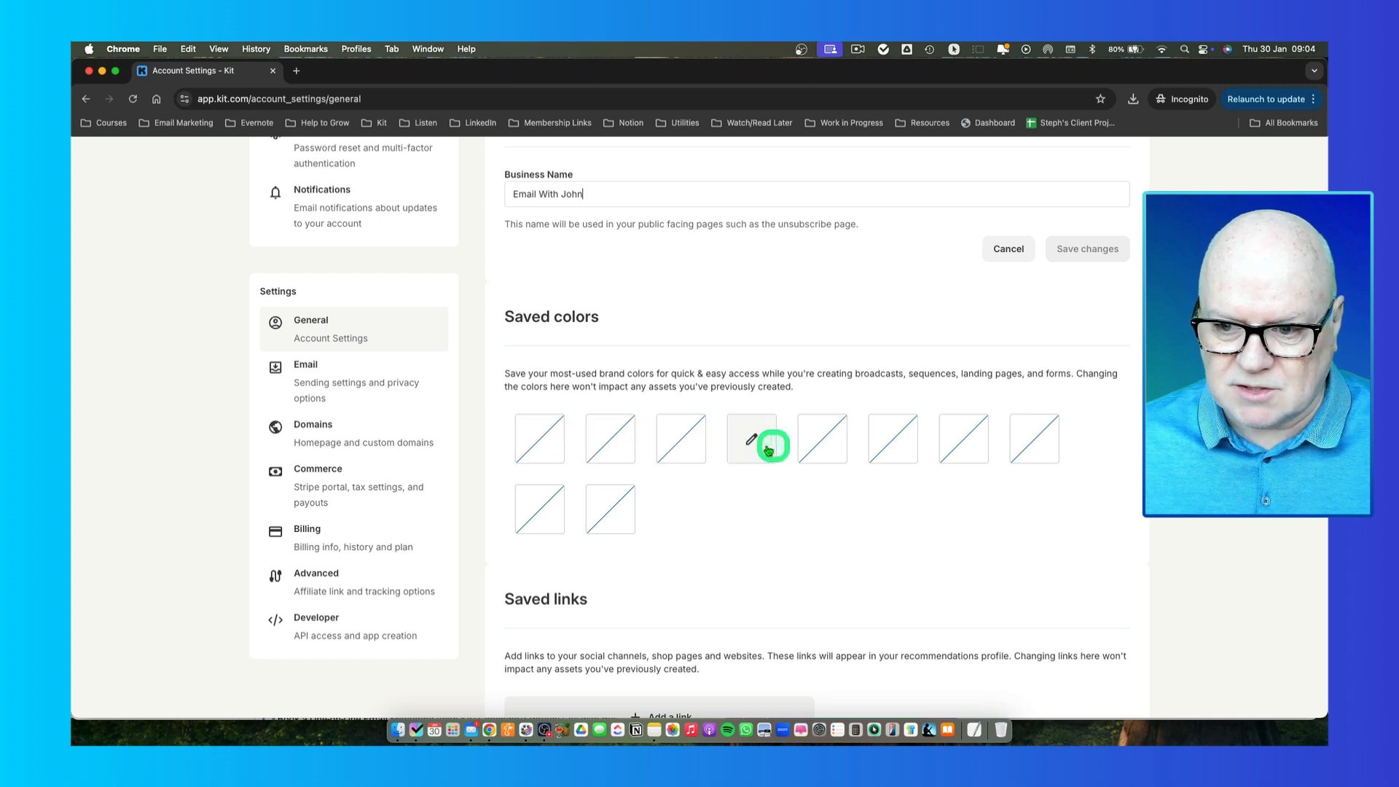
- Set the first saved colour swatch to red #D74C4C and save it
{"action": "left_click", "coordinate": [540, 440]}
{"action": "mouse_move", "coordinate": [575, 472]}
{"action": "left_mouse_down"}
{"action": "mouse_move", "coordinate": [579, 523]}
{"action": "mouse_move", "coordinate": [584, 476]}
{"action": "left_mouse_up"}
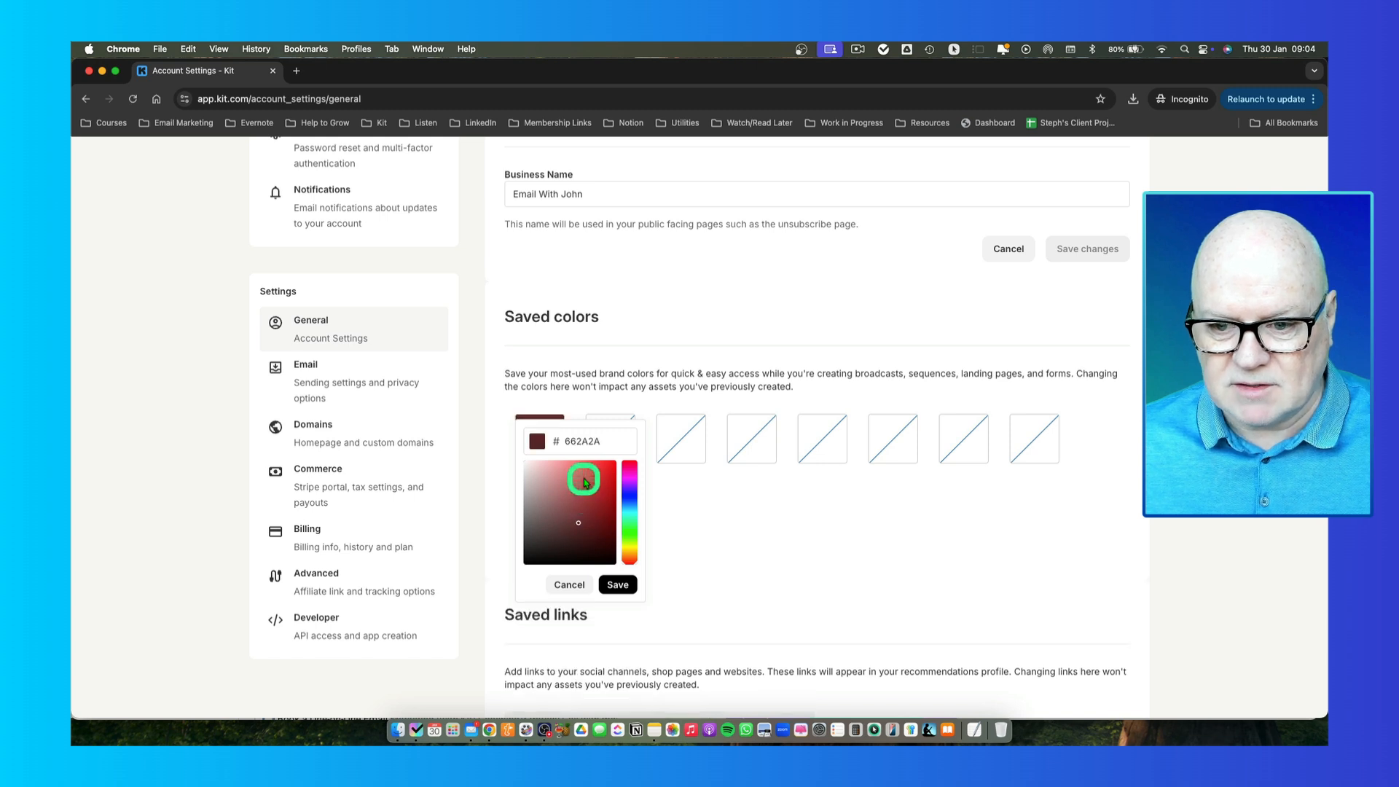
{"action": "left_click", "coordinate": [618, 585]}
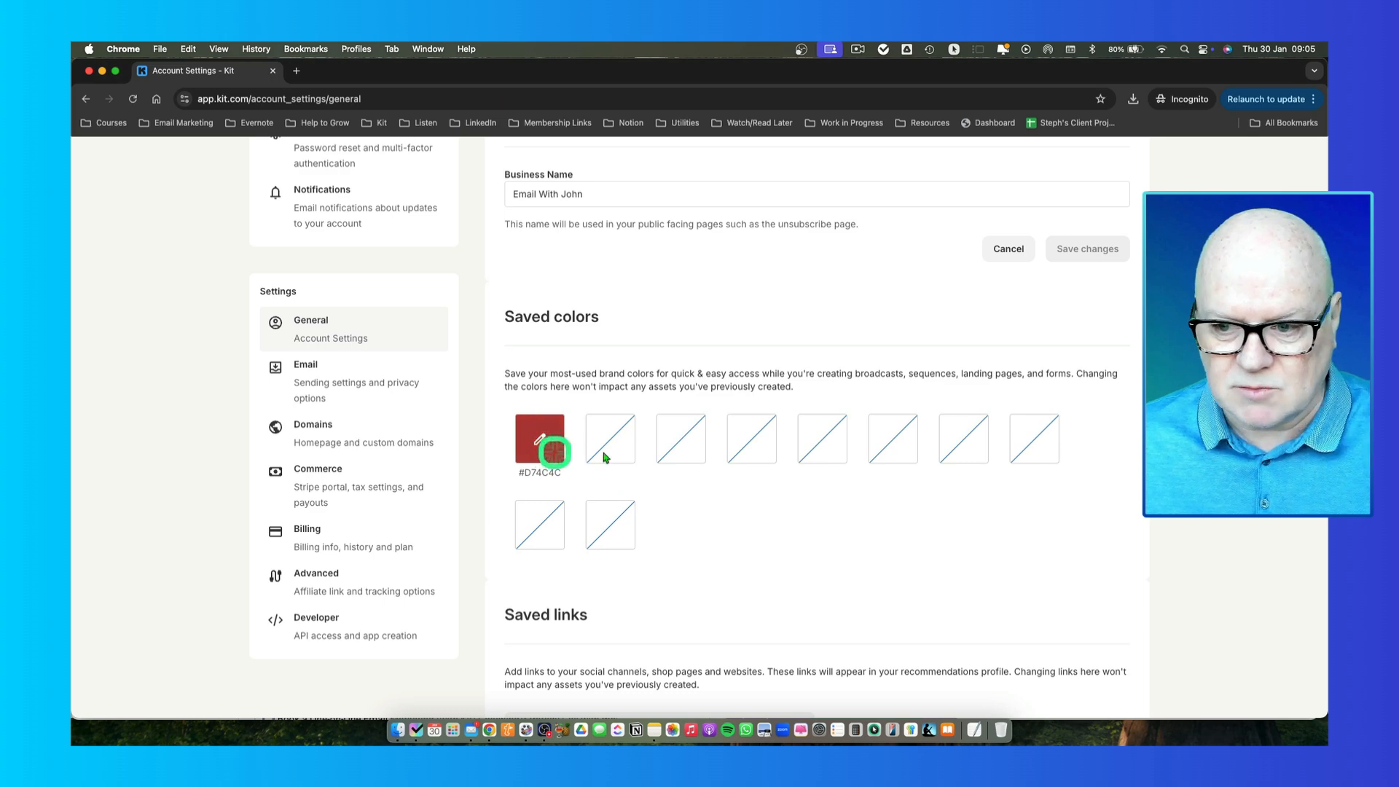
{"action": "scroll", "coordinate": [692, 470], "scroll_direction": "down", "scroll_amount": 2}
{"action": "scroll", "coordinate": [692, 470], "scroll_direction": "down", "scroll_amount": 2}
{"action": "scroll", "coordinate": [692, 469], "scroll_direction": "up", "scroll_amount": 5}
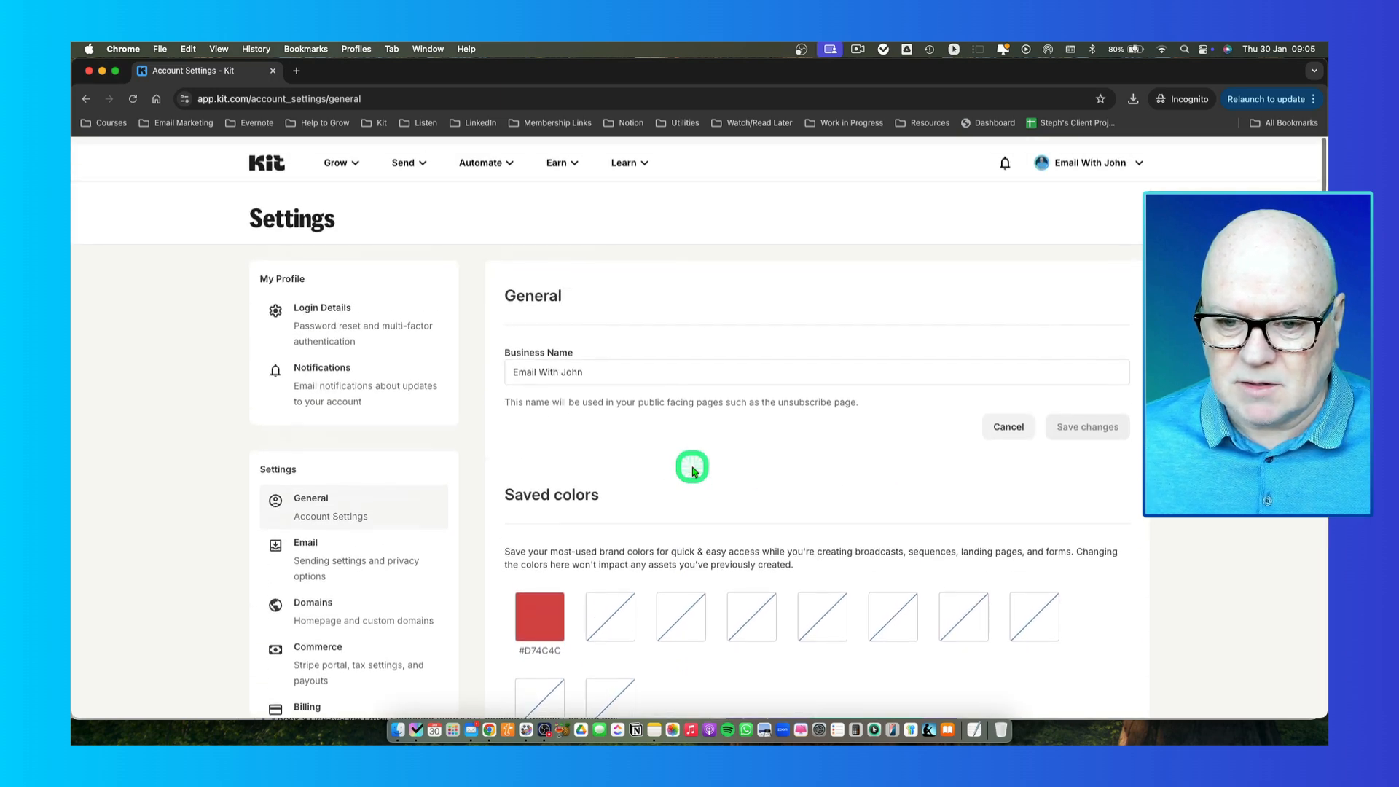
{"action": "scroll", "coordinate": [692, 470], "scroll_direction": "down", "scroll_amount": 2}
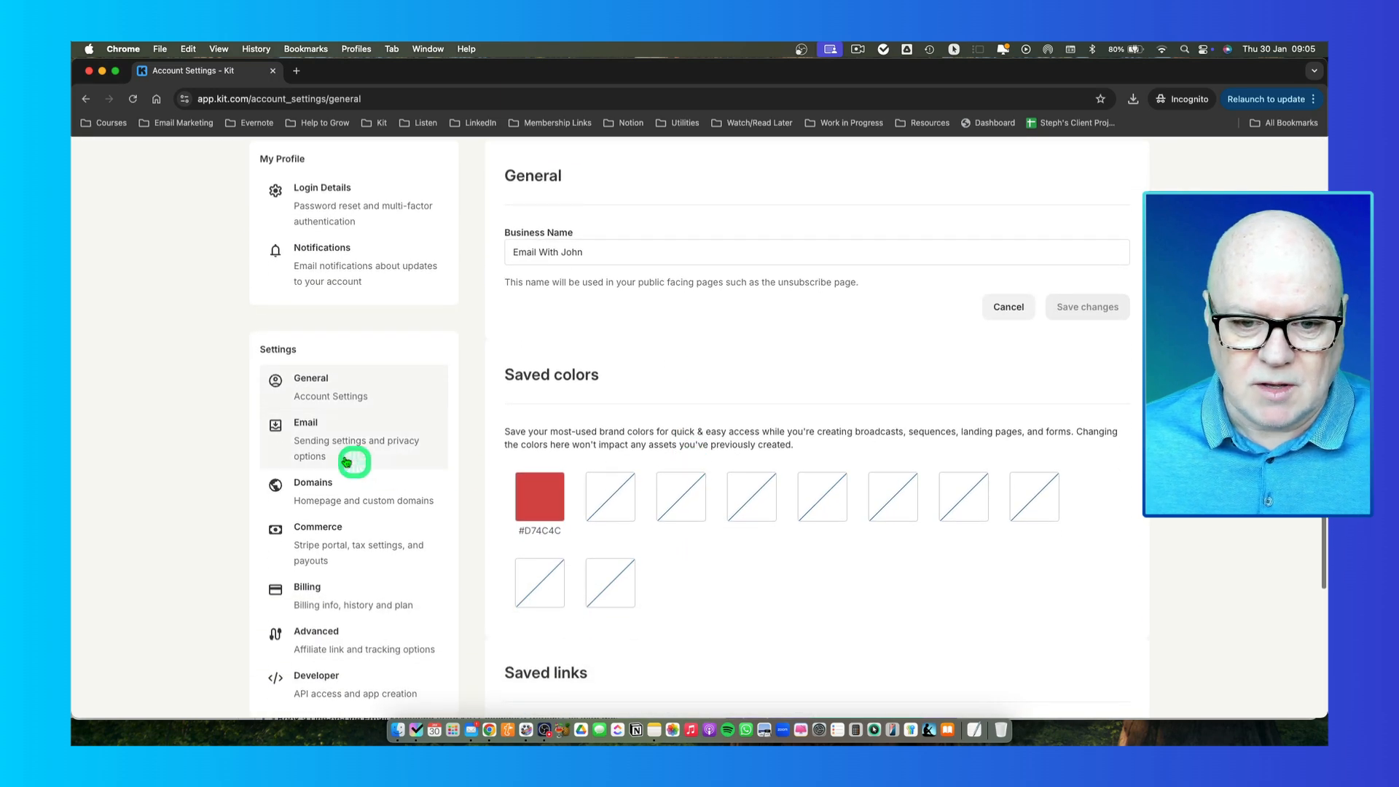
{"action": "left_click", "coordinate": [330, 447]}
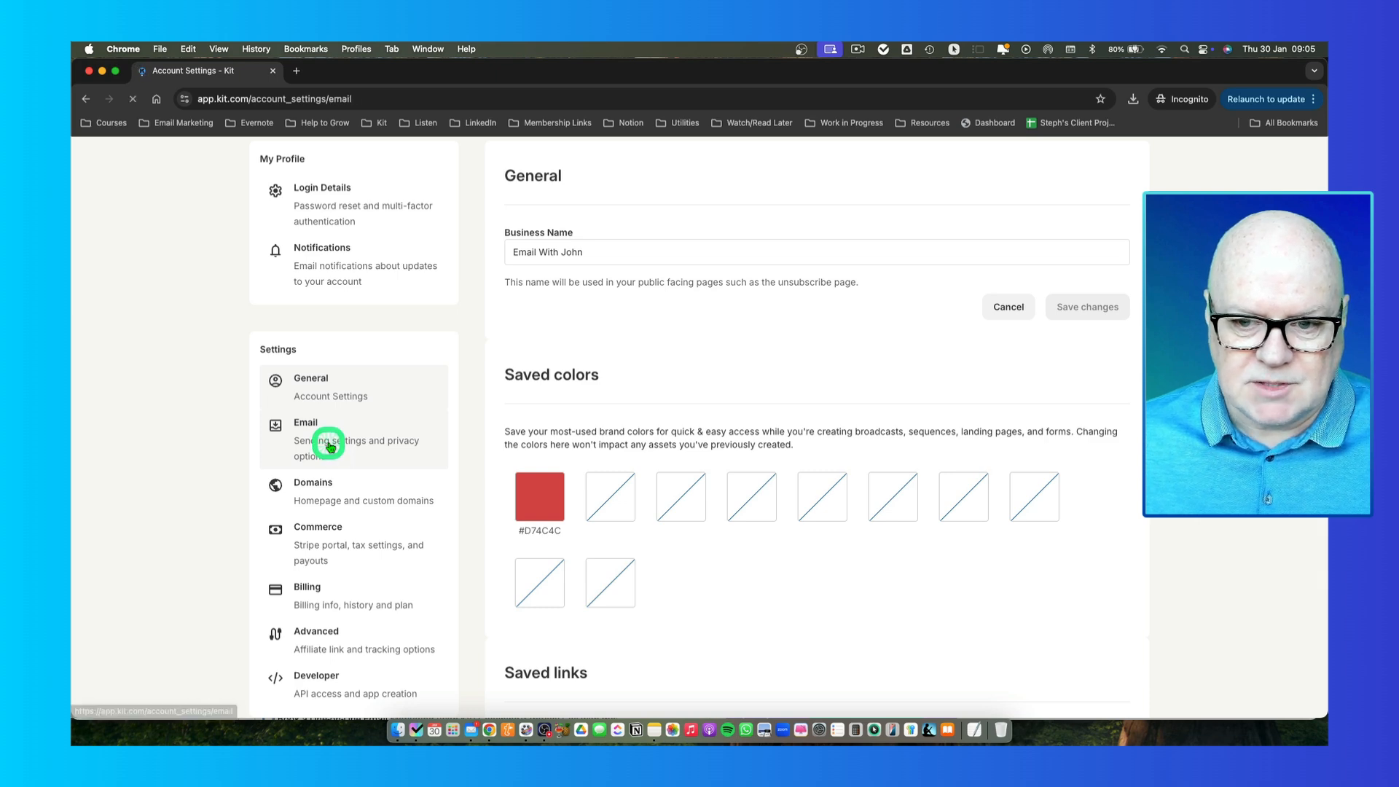
{"action": "scroll", "coordinate": [610, 444], "scroll_direction": "down", "scroll_amount": 1}
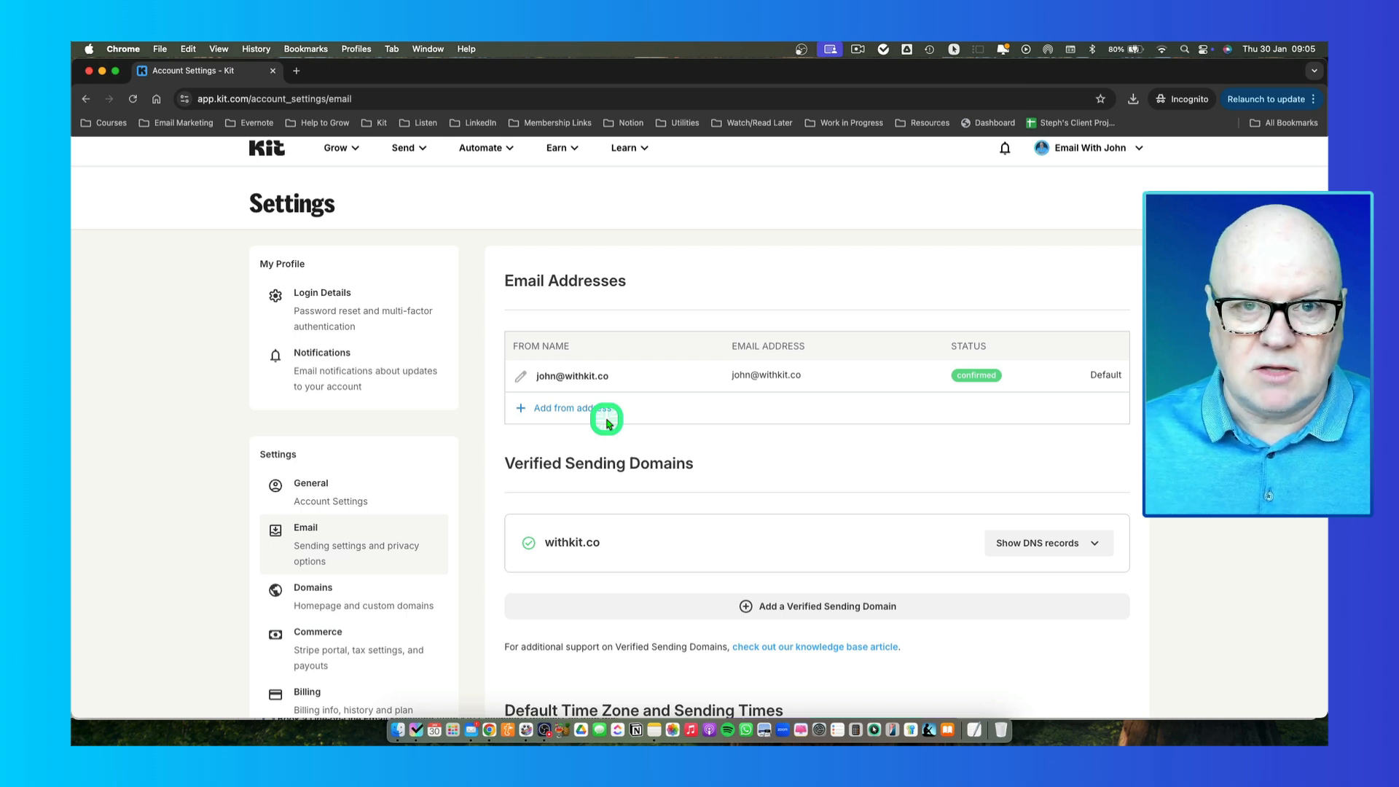
{"action": "left_click", "coordinate": [552, 409]}
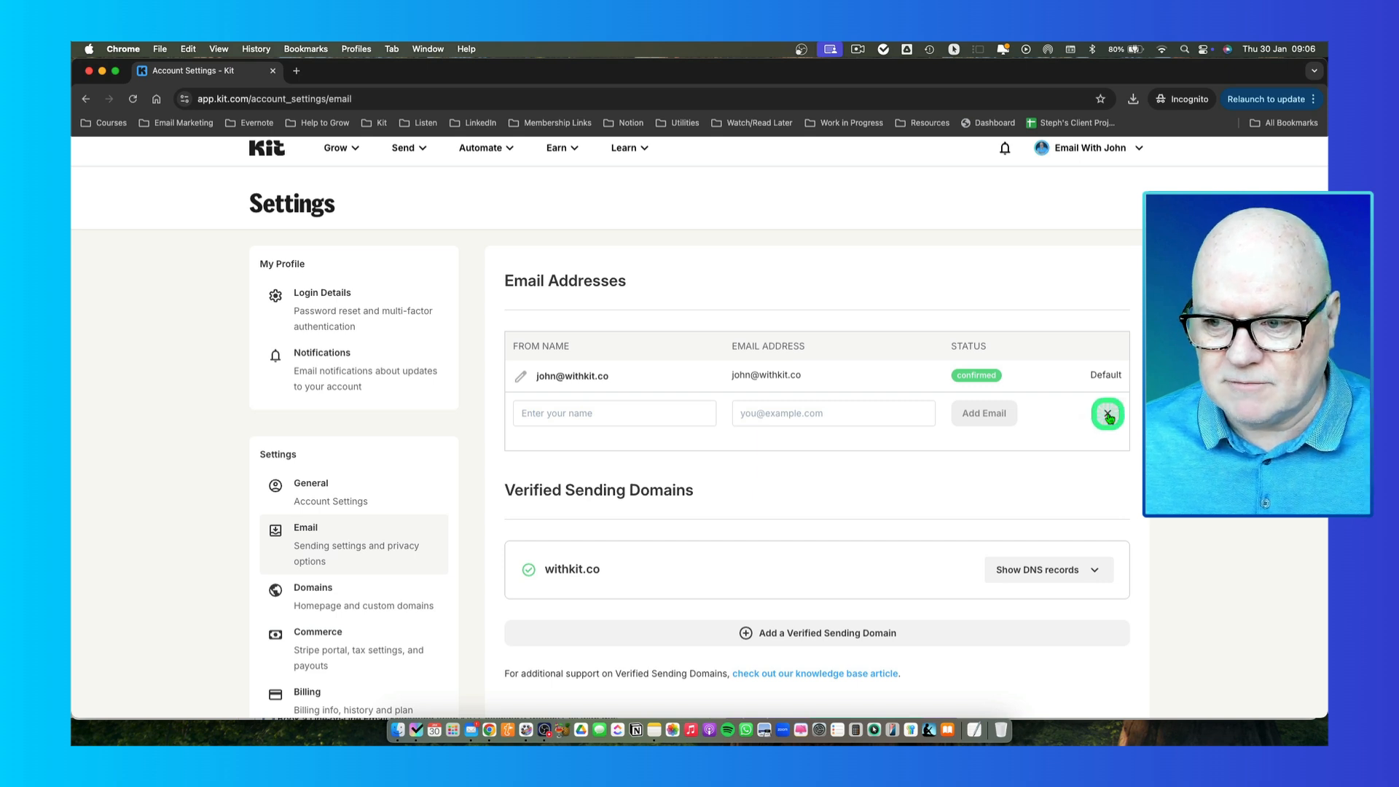
{"action": "left_click", "coordinate": [1107, 414]}
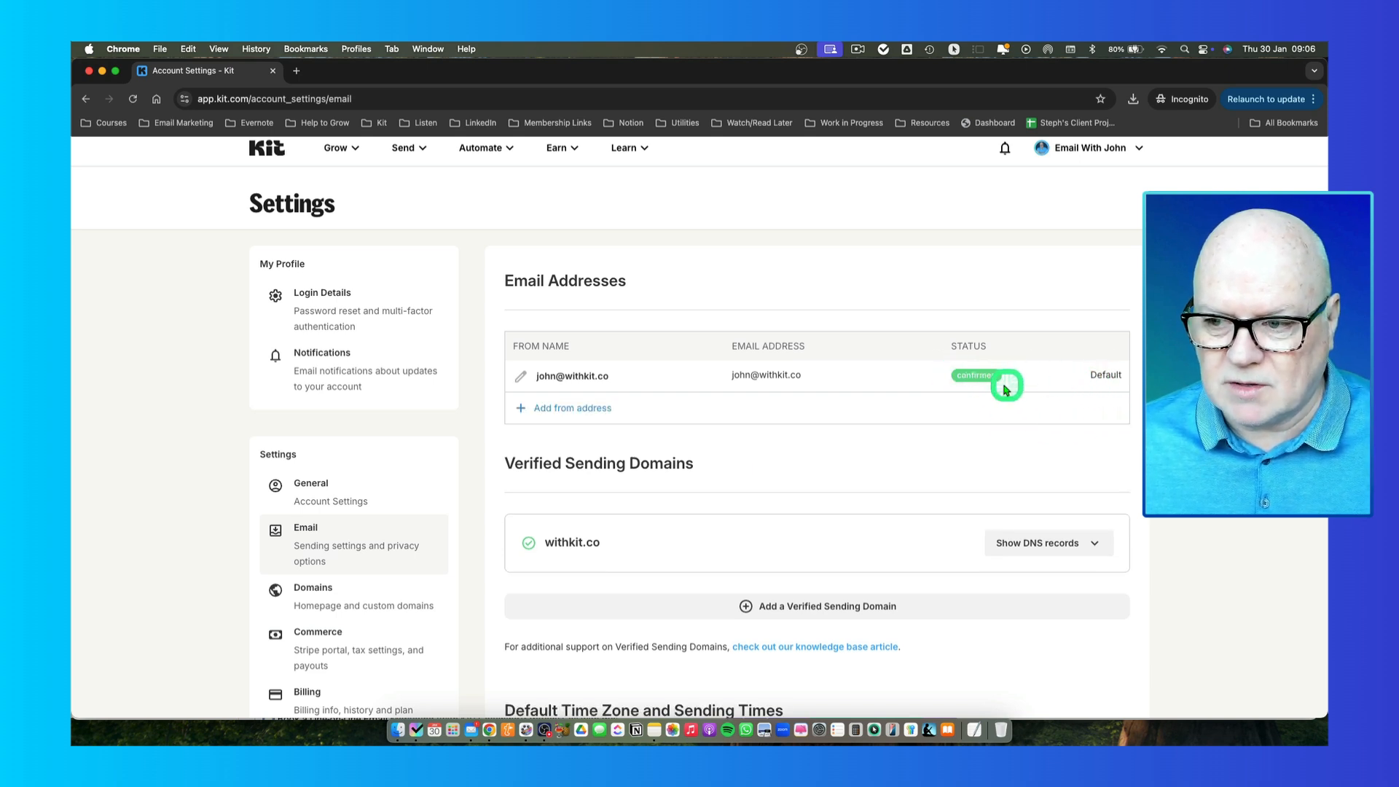
{"action": "scroll", "coordinate": [785, 430], "scroll_direction": "down", "scroll_amount": 3}
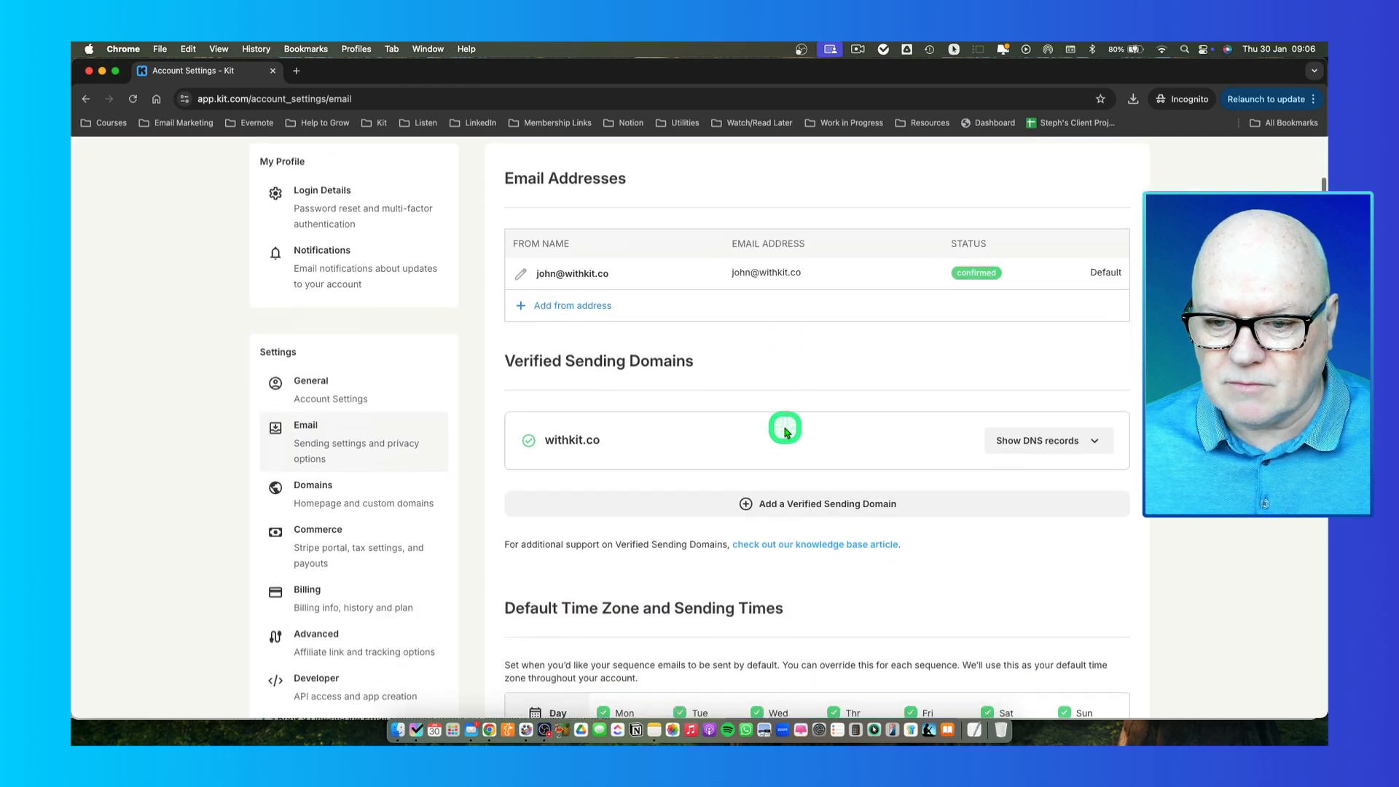
{"action": "scroll", "coordinate": [785, 431], "scroll_direction": "down", "scroll_amount": 1}
{"action": "scroll", "coordinate": [626, 426], "scroll_direction": "down", "scroll_amount": 1}
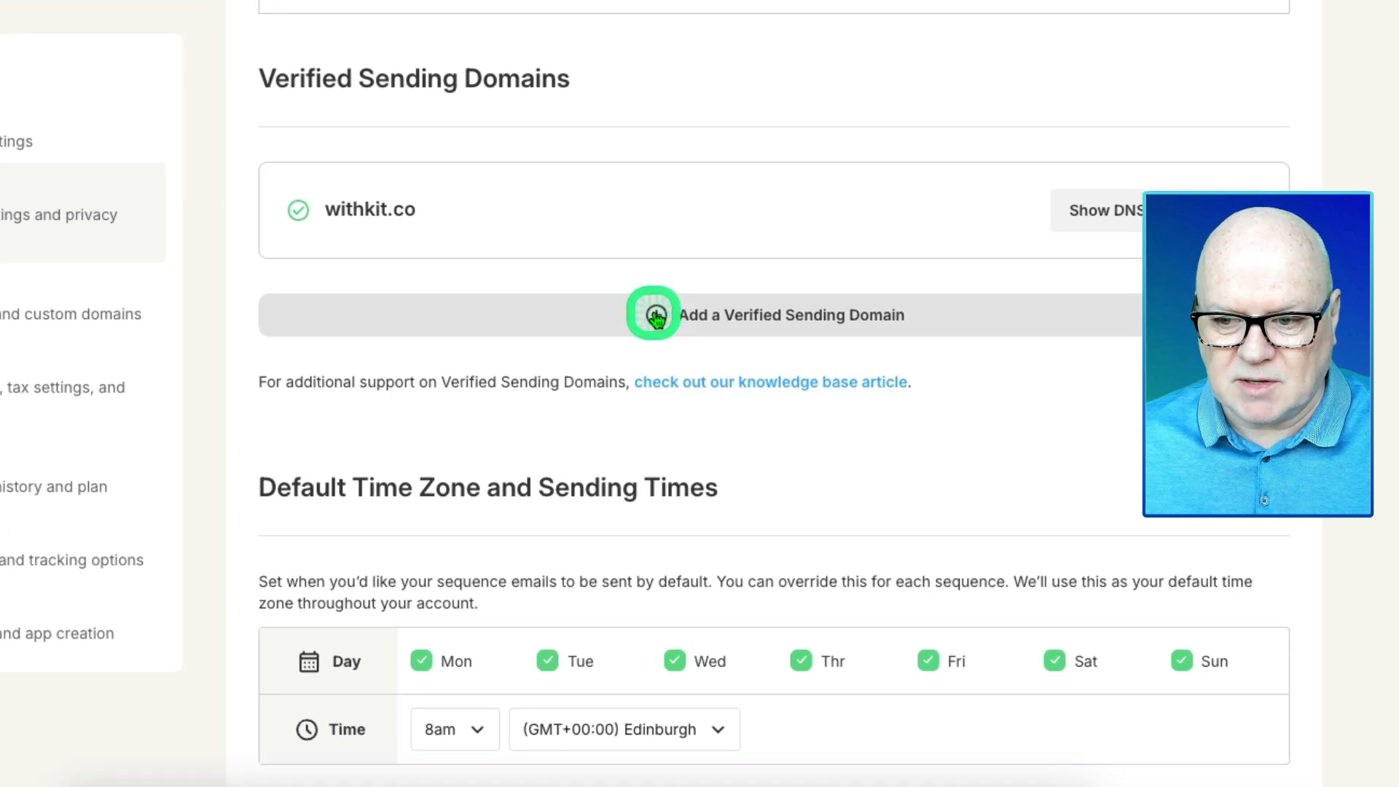
- Add kitmastery.com as a new verified sending domain to get its DNS records
{"action": "left_click", "coordinate": [656, 315]}
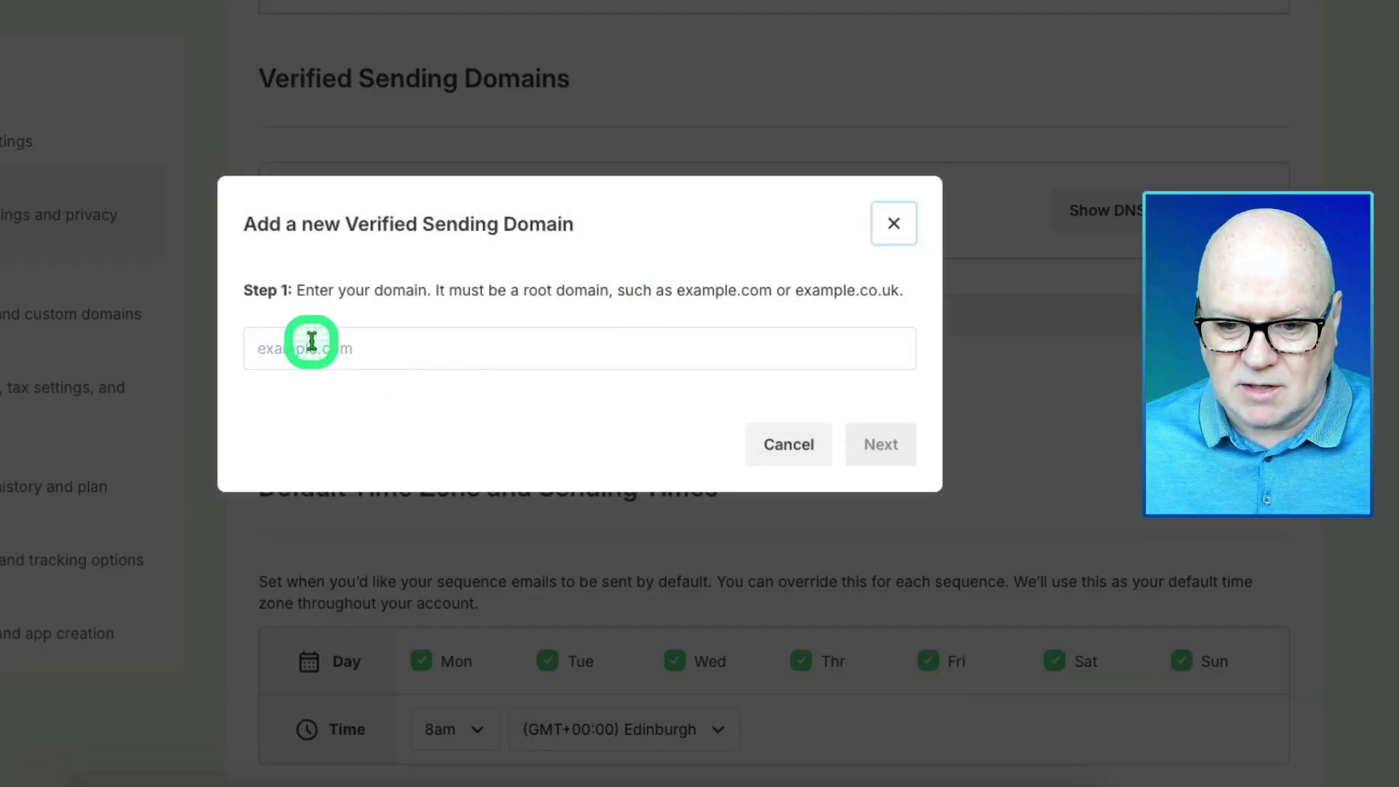
{"action": "left_click", "coordinate": [311, 341]}
{"action": "type", "text": "k"}
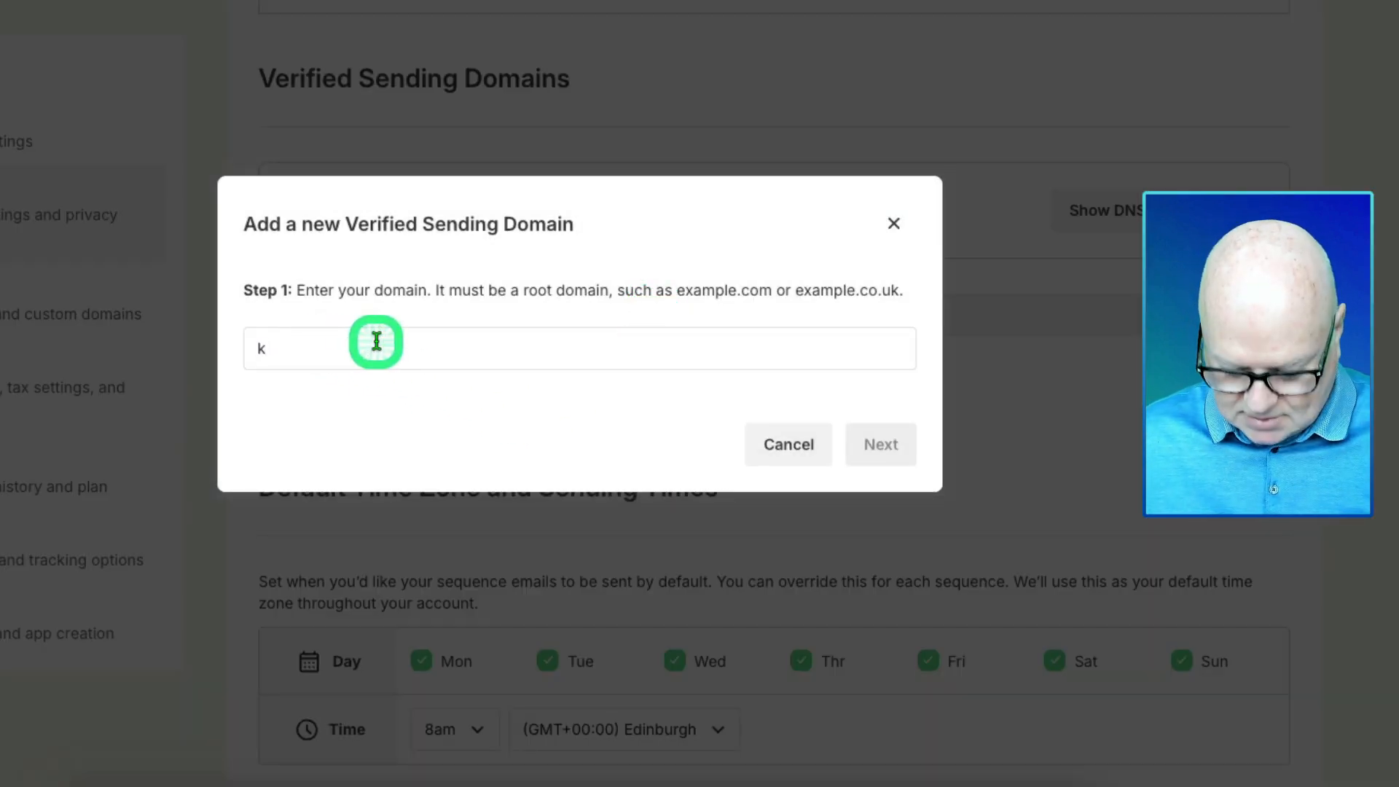
{"action": "type", "text": "itmastery.com"}
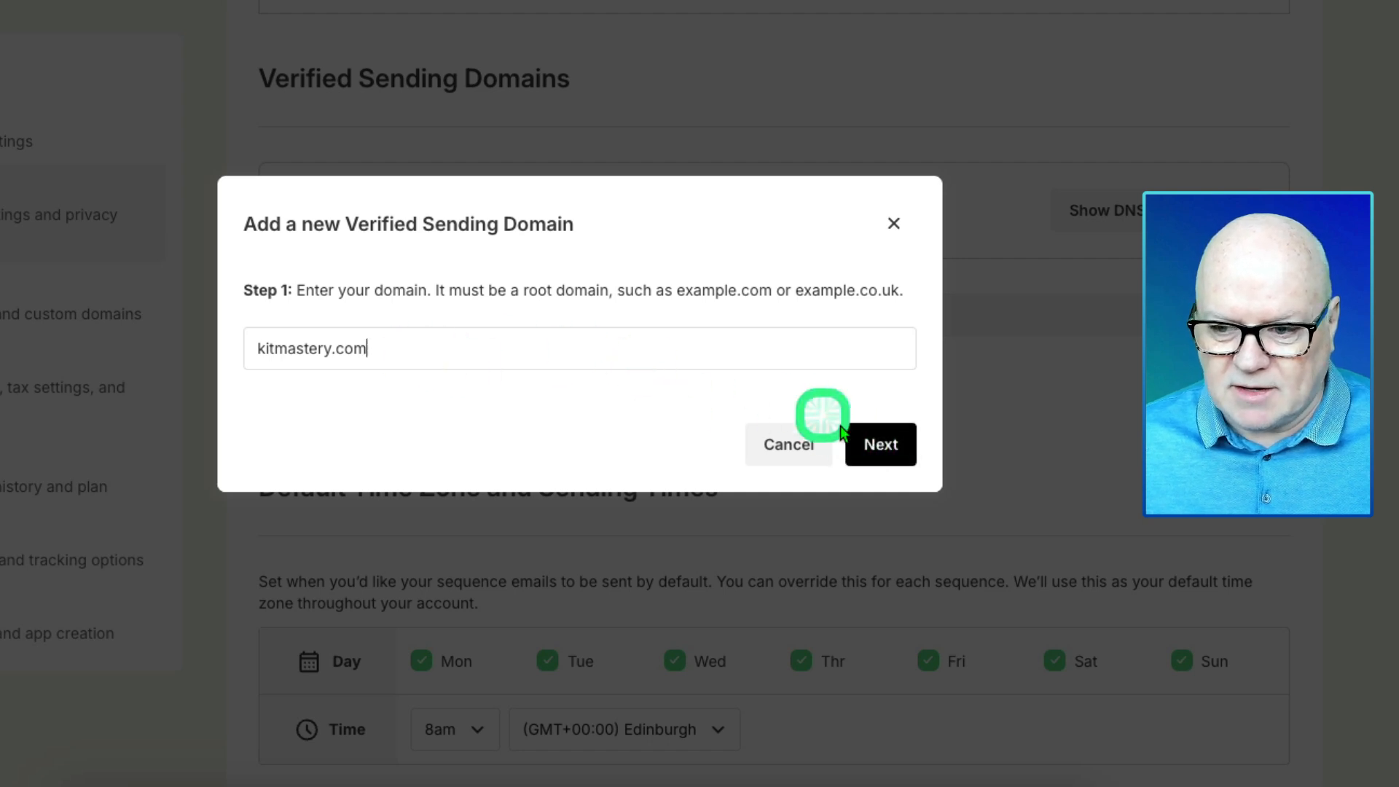
{"action": "left_click", "coordinate": [888, 446]}
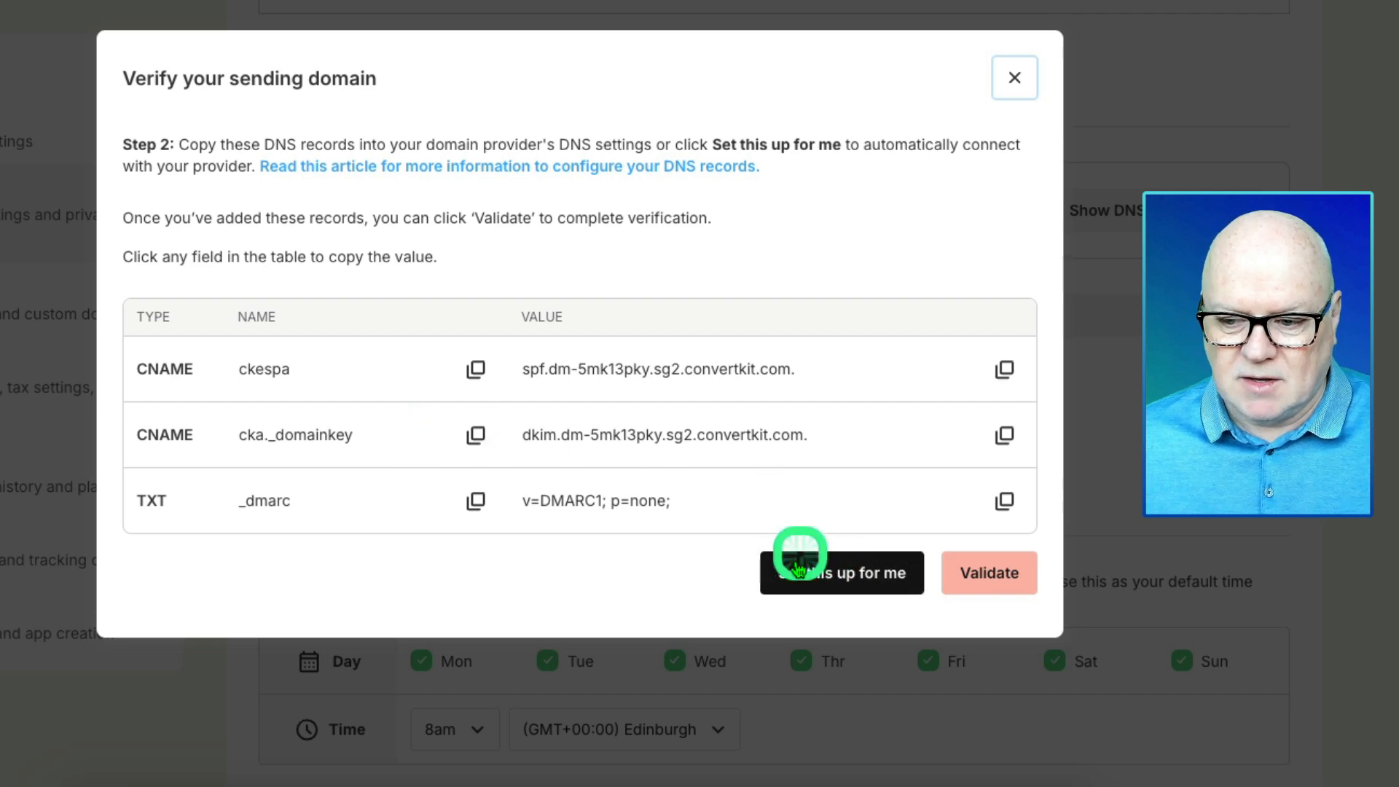
- Choose automatic DNS setup for kitmastery.com in the verification dialog
{"action": "left_click", "coordinate": [830, 575]}
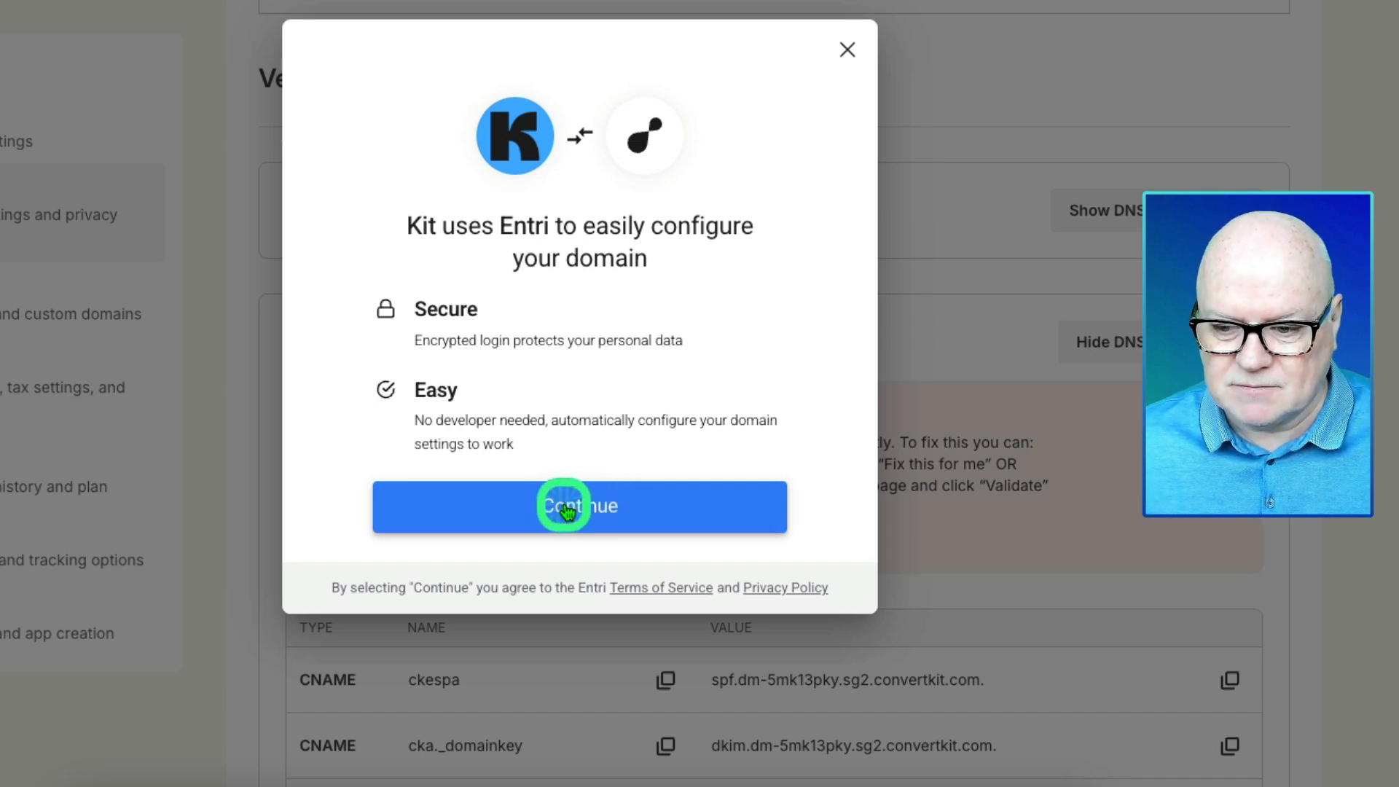
- Authorise Entri via the Hostinger login to configure kitmastery.com's DNS, then finish
{"action": "left_click", "coordinate": [566, 508]}
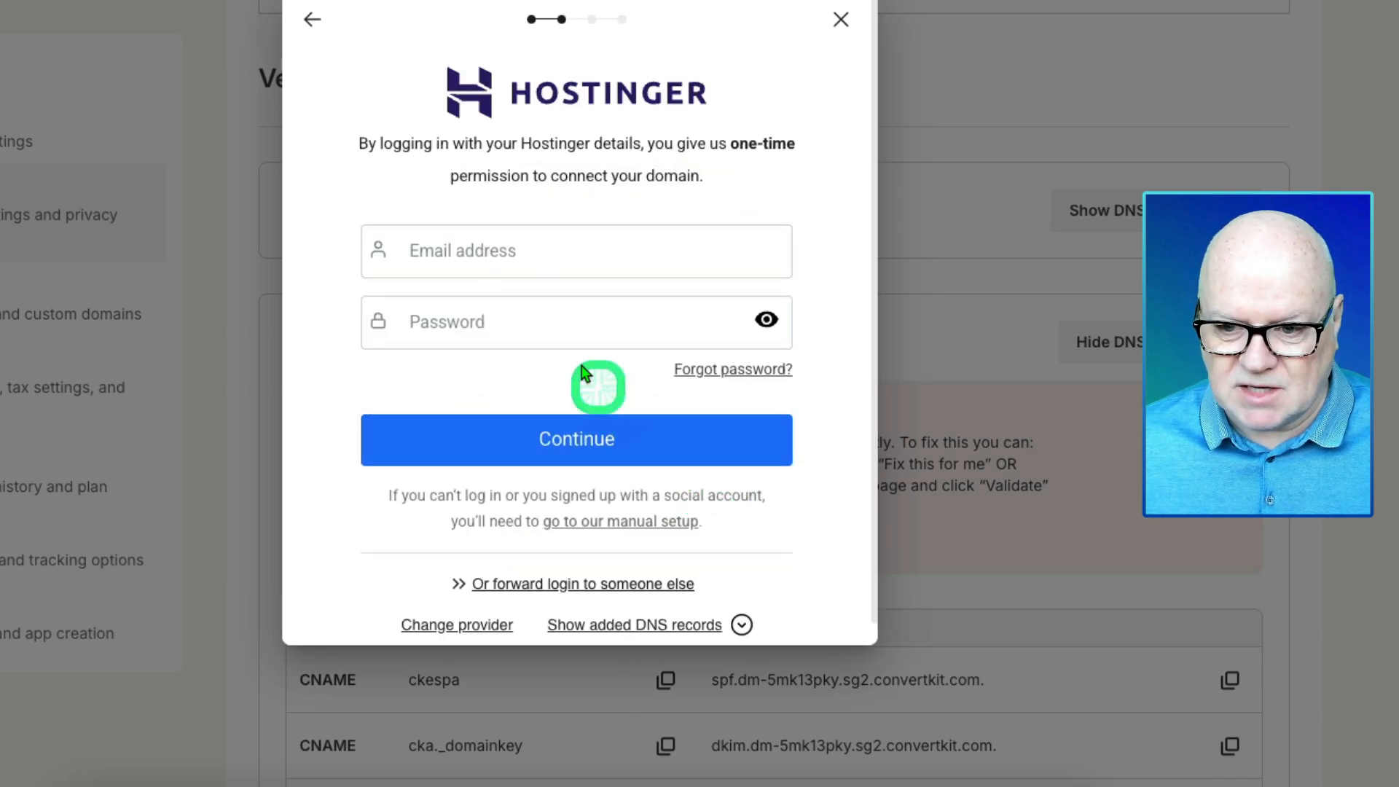
{"action": "left_click", "coordinate": [525, 257]}
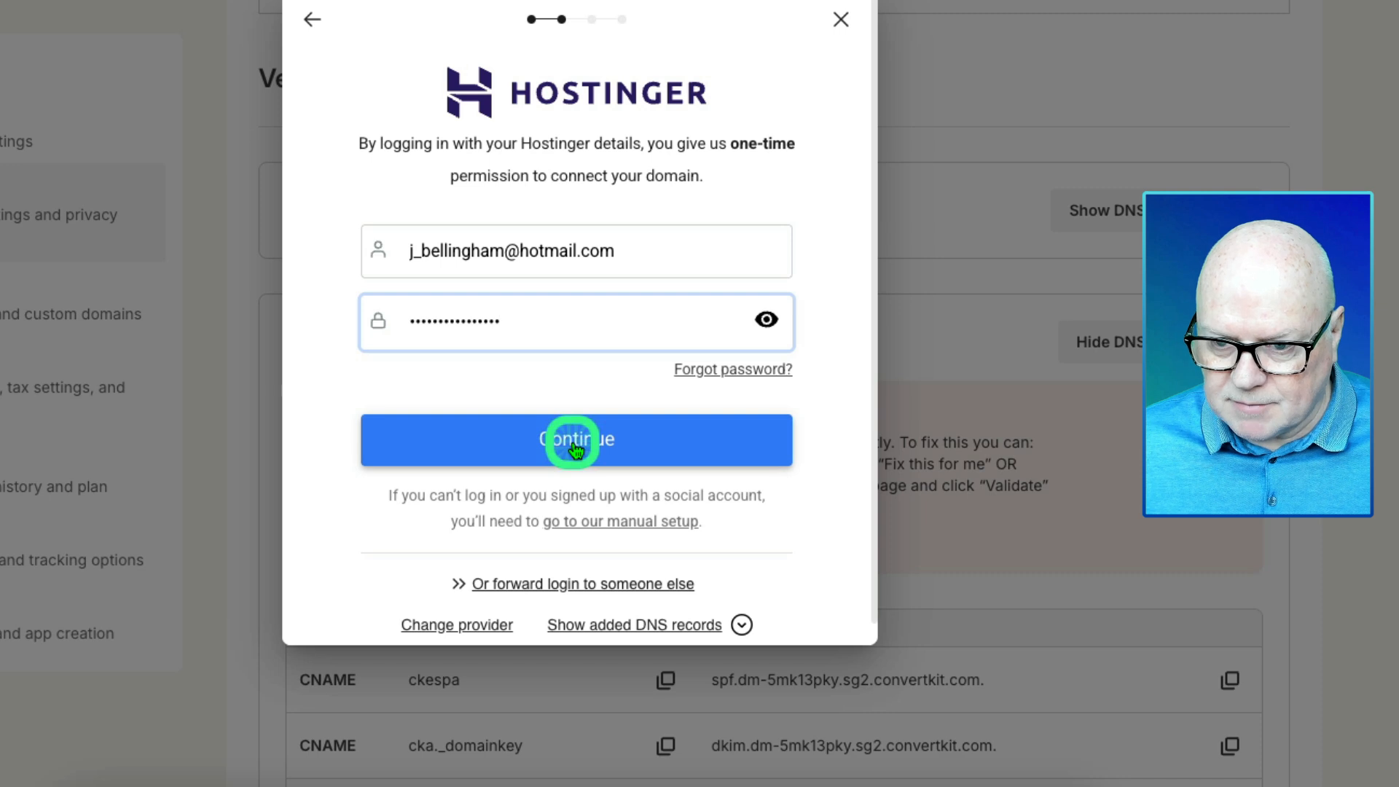
{"action": "left_click", "coordinate": [566, 444]}
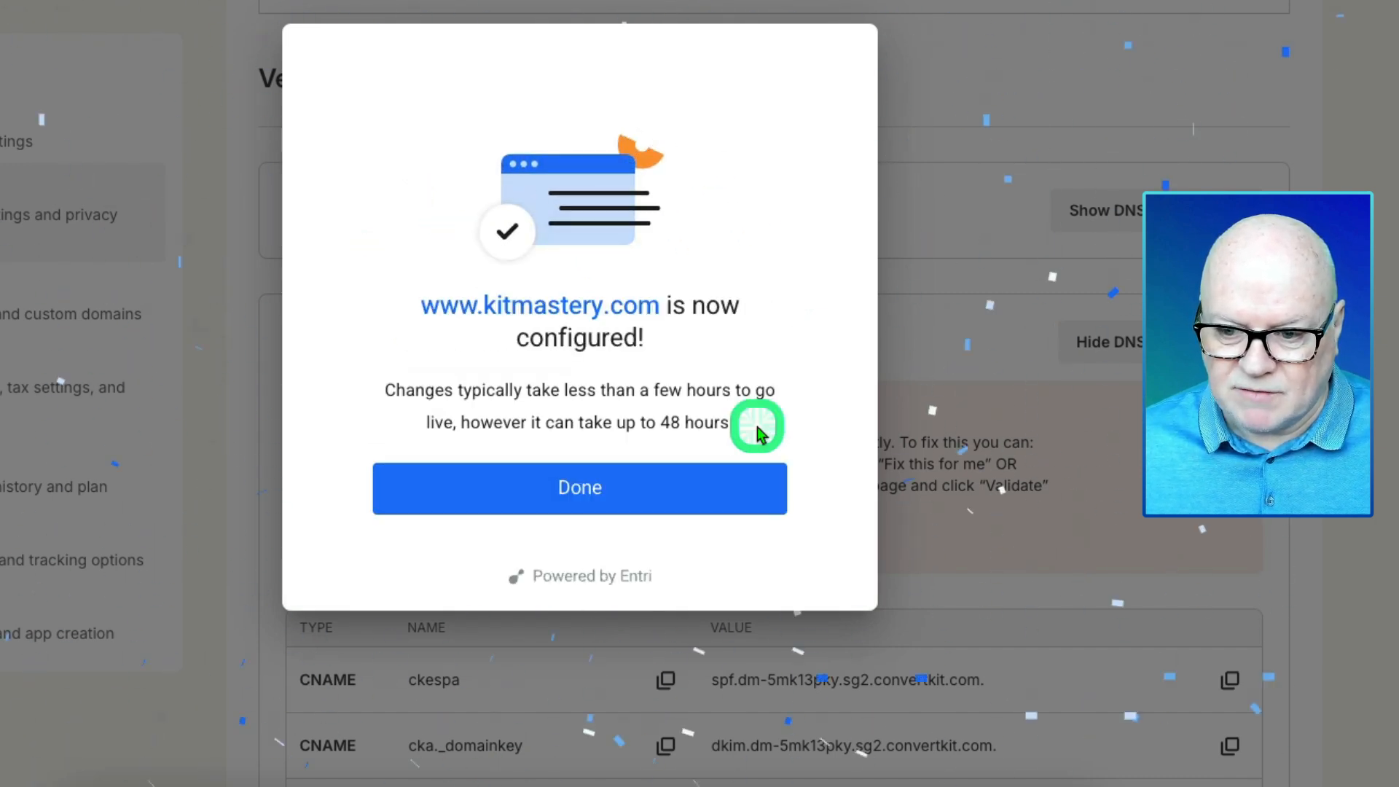
{"action": "left_click", "coordinate": [572, 488]}
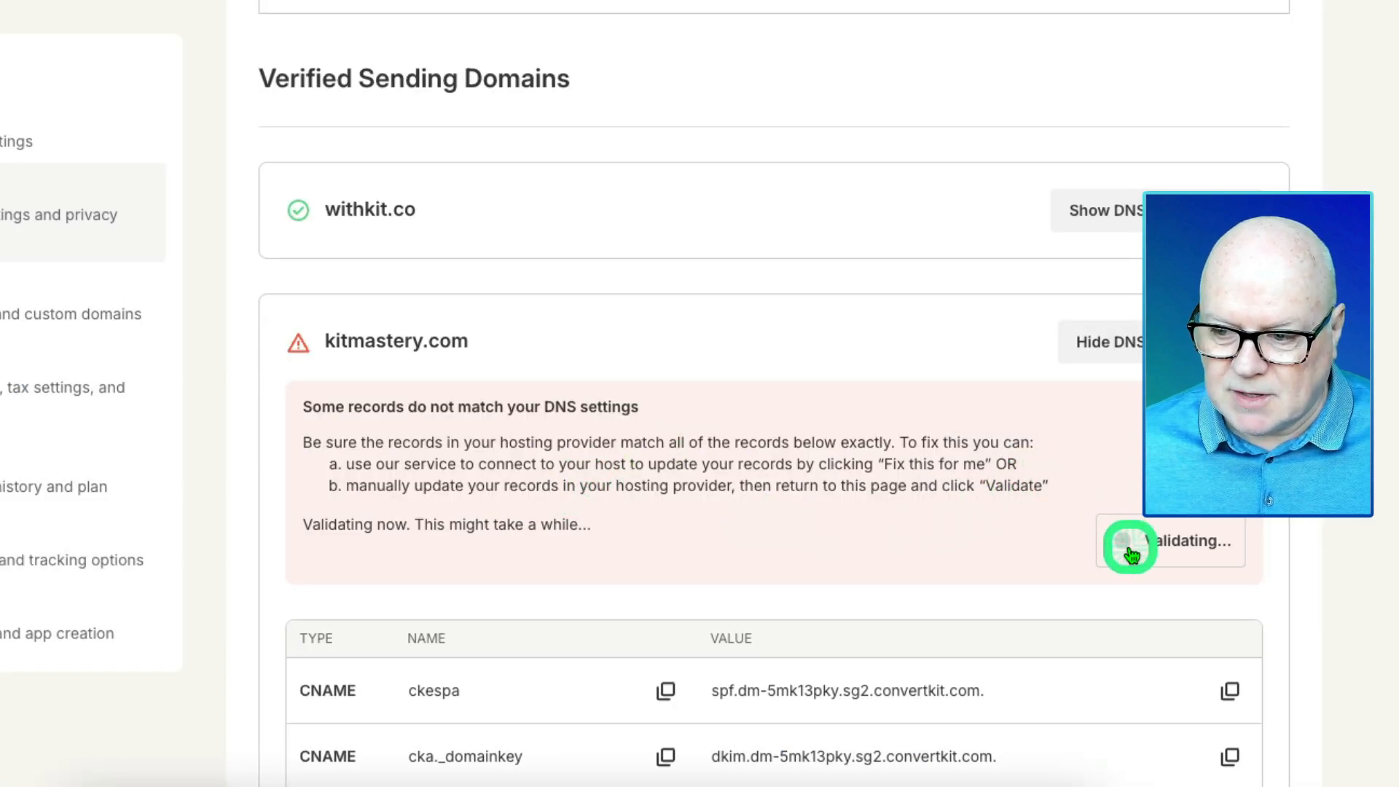
- Validate kitmastery.com's DNS records, then hide them and return to the domain list
{"action": "scroll", "coordinate": [925, 495], "scroll_direction": "down", "scroll_amount": 2}
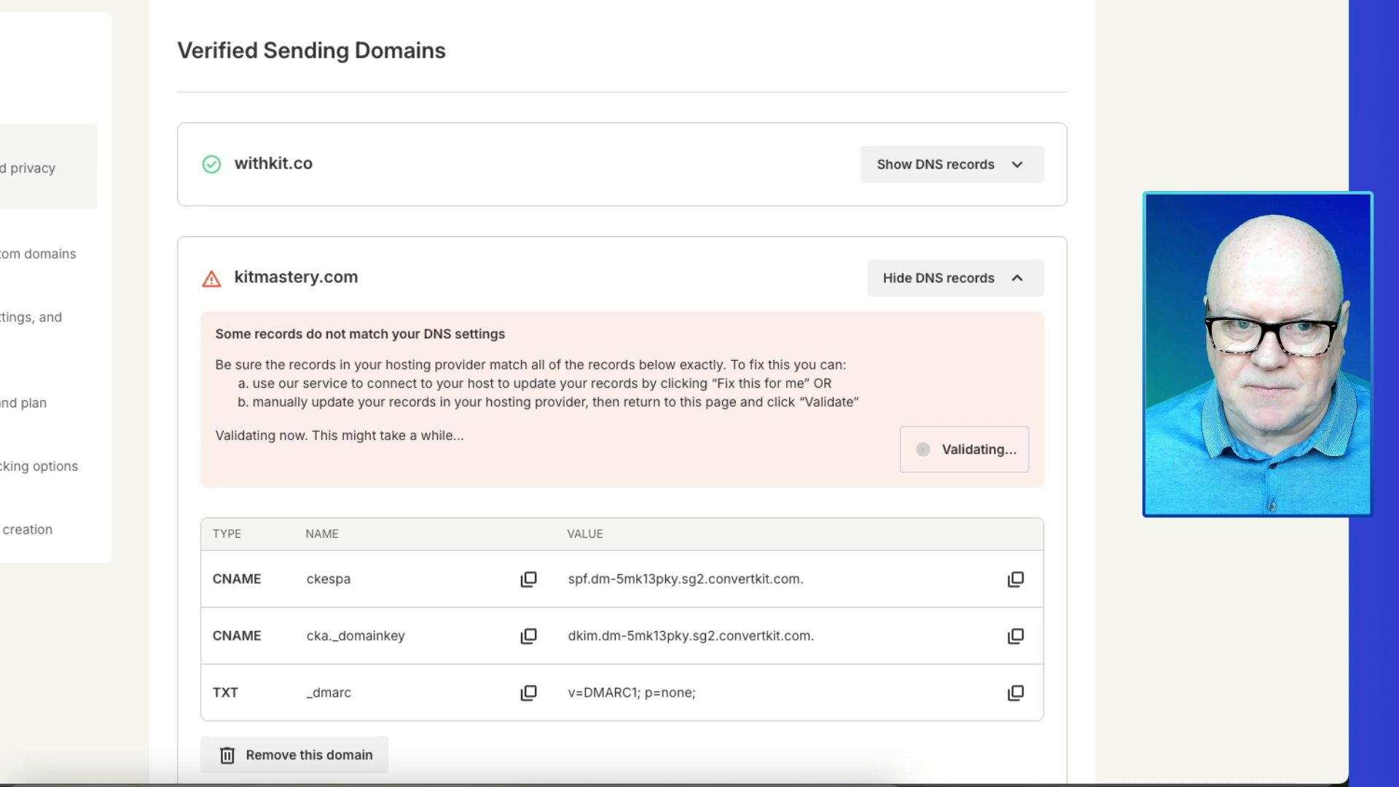
{"action": "left_click", "coordinate": [383, 443]}
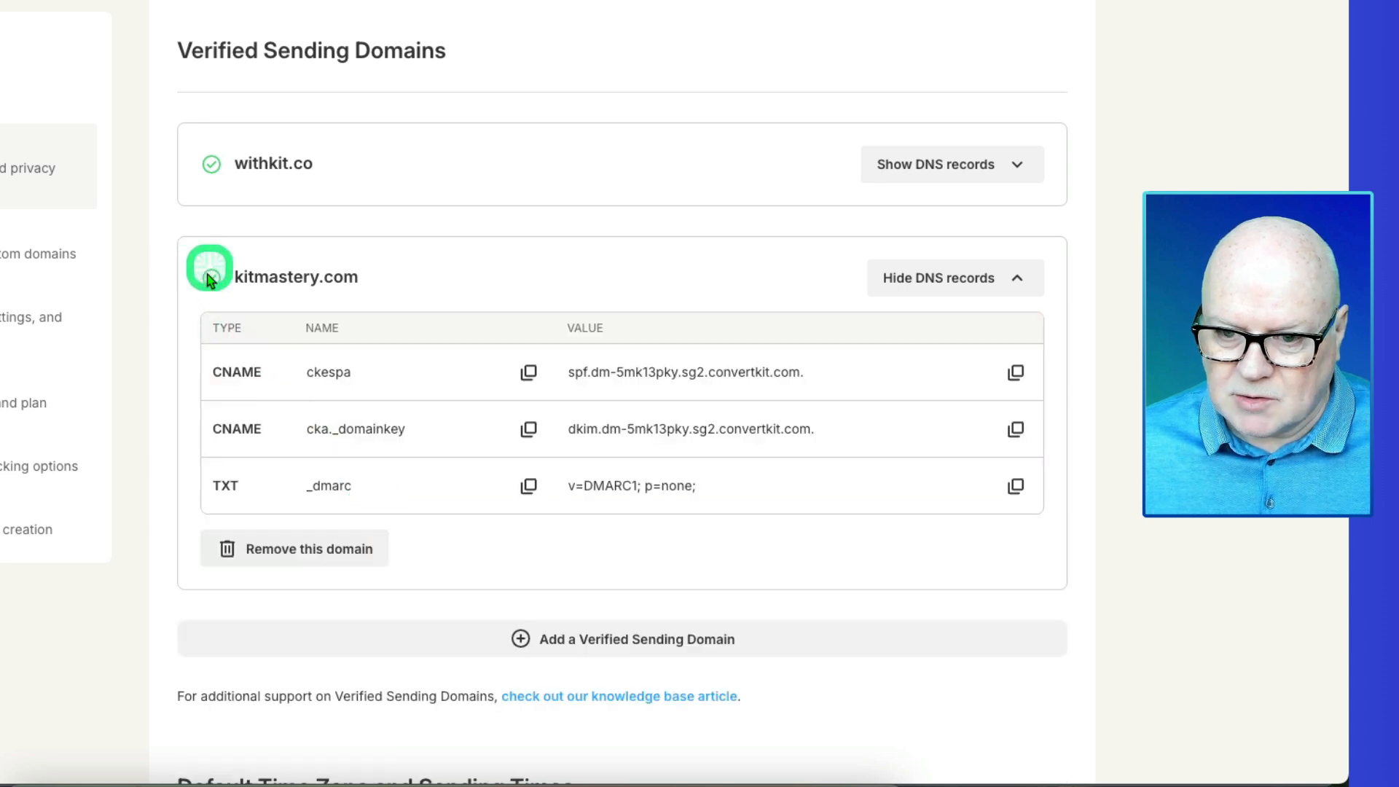
{"action": "left_click", "coordinate": [931, 276]}
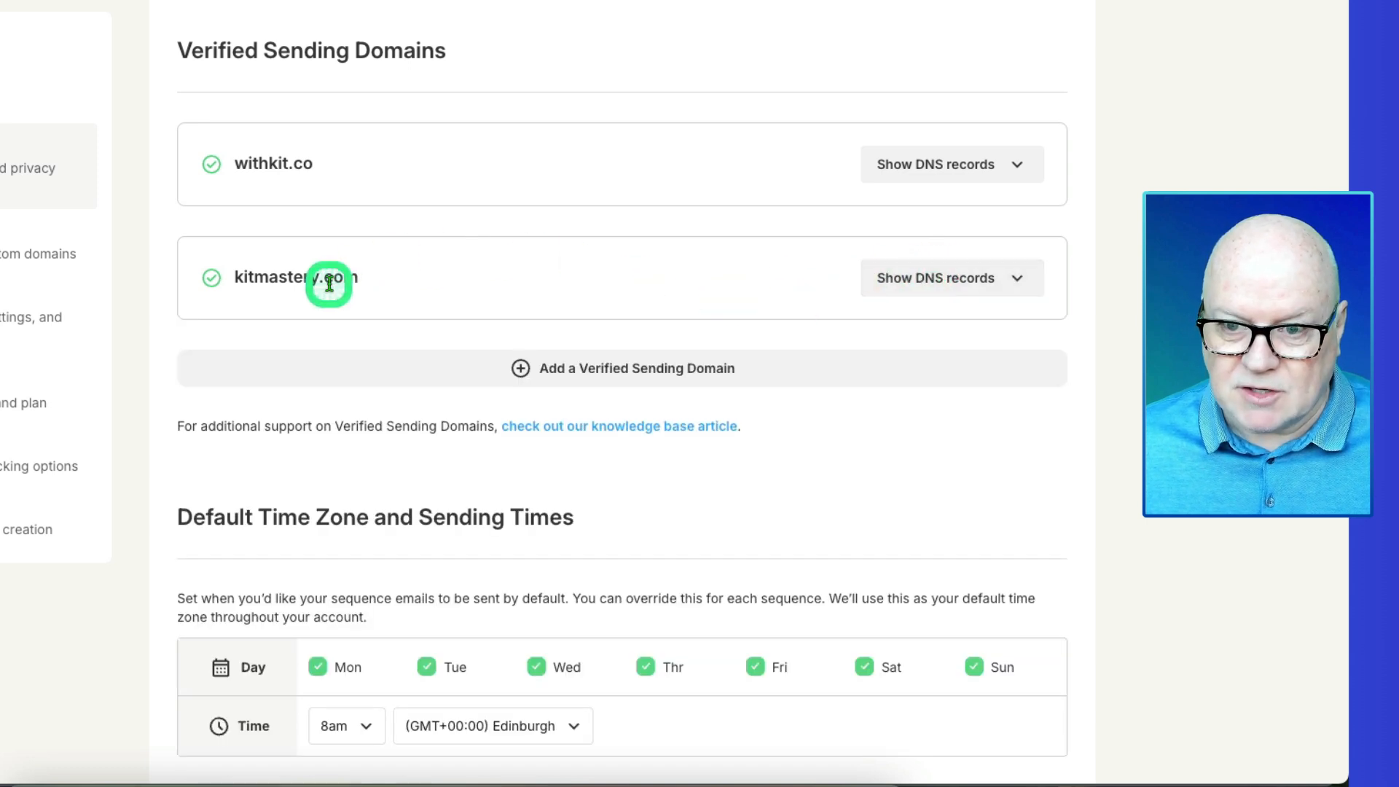
{"action": "scroll", "coordinate": [341, 273], "scroll_direction": "up", "scroll_amount": 1}
{"action": "scroll", "coordinate": [341, 273], "scroll_direction": "up", "scroll_amount": 3}
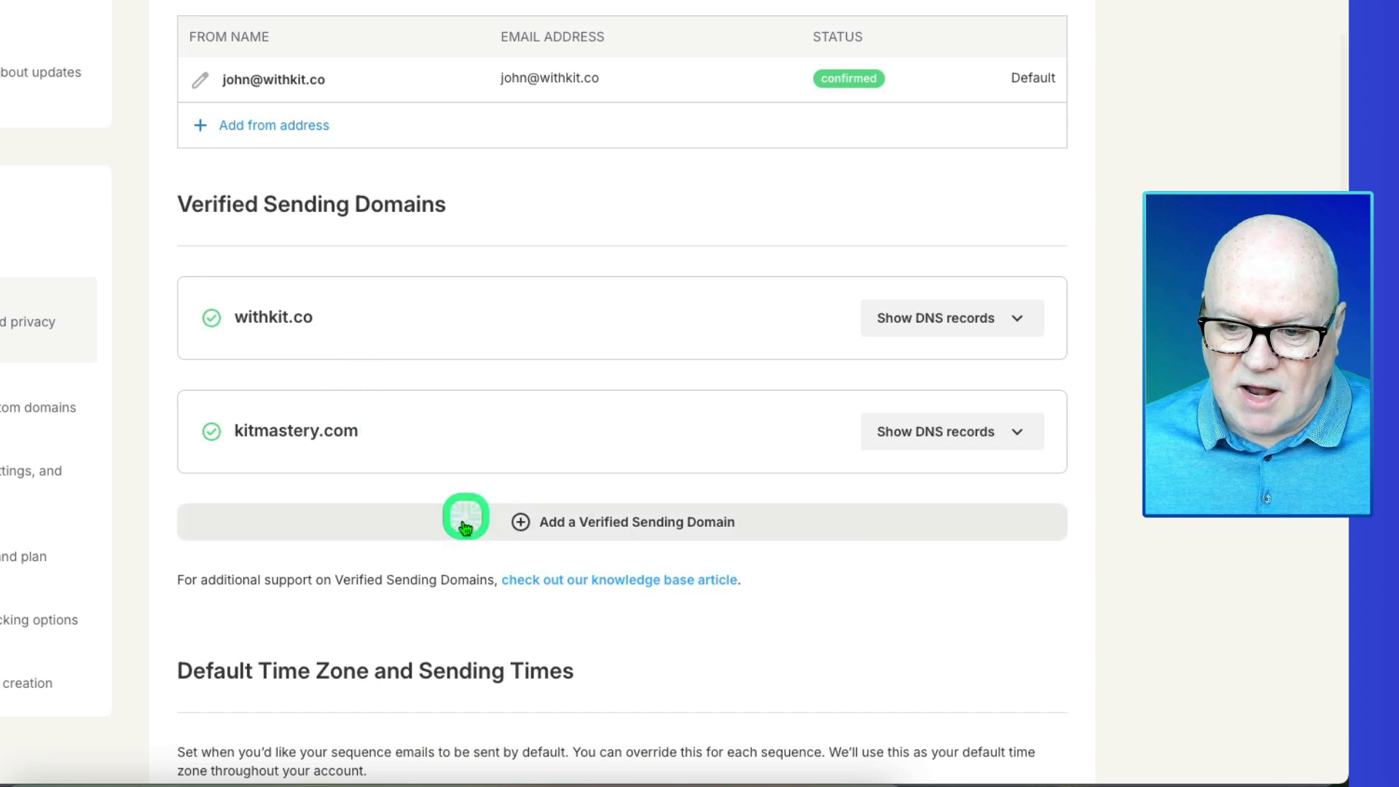
{"action": "scroll", "coordinate": [422, 452], "scroll_direction": "up", "scroll_amount": 2}
{"action": "scroll", "coordinate": [422, 453], "scroll_direction": "up", "scroll_amount": 1}
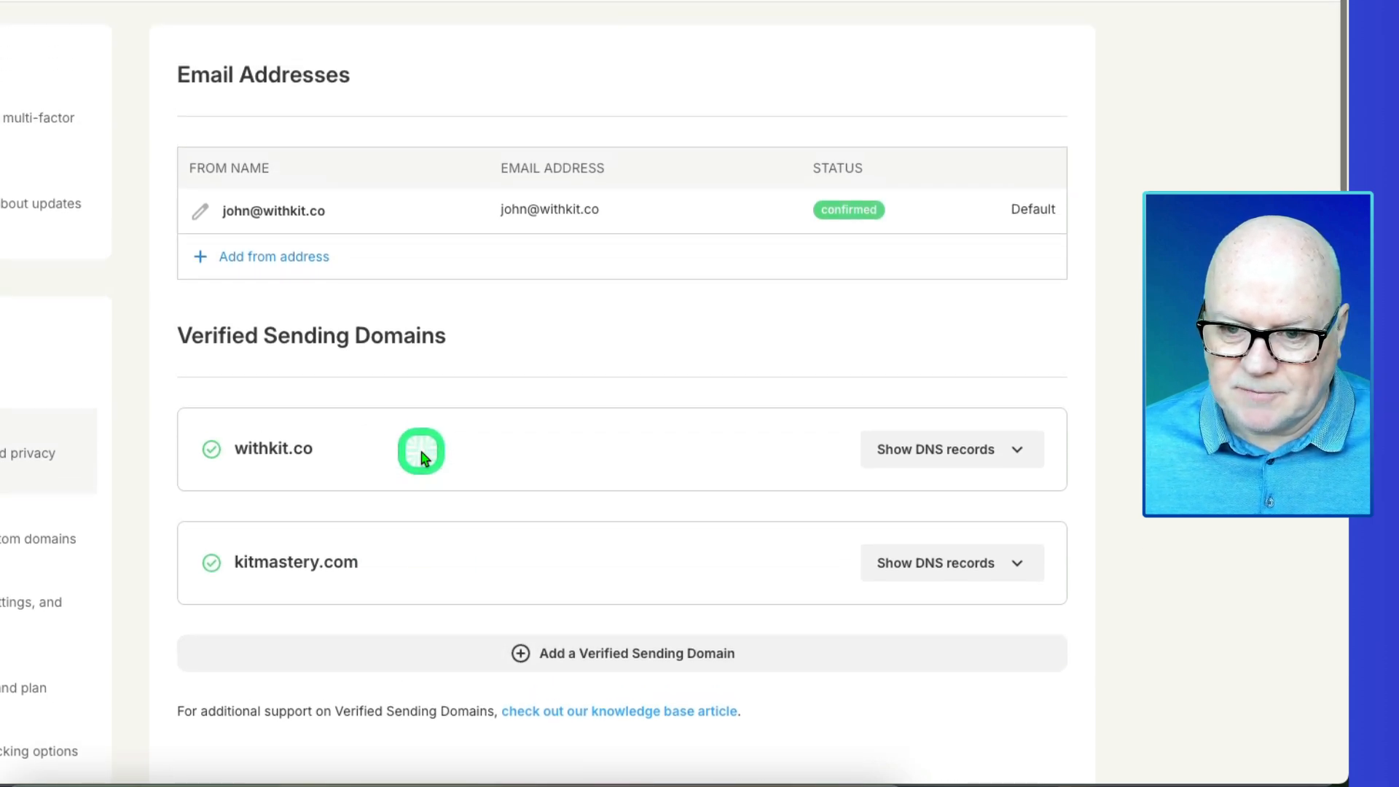
- Add a from address with the sender's name and their kitmastery.com e-mail address
{"action": "left_click", "coordinate": [201, 259]}
{"action": "left_click", "coordinate": [304, 263]}
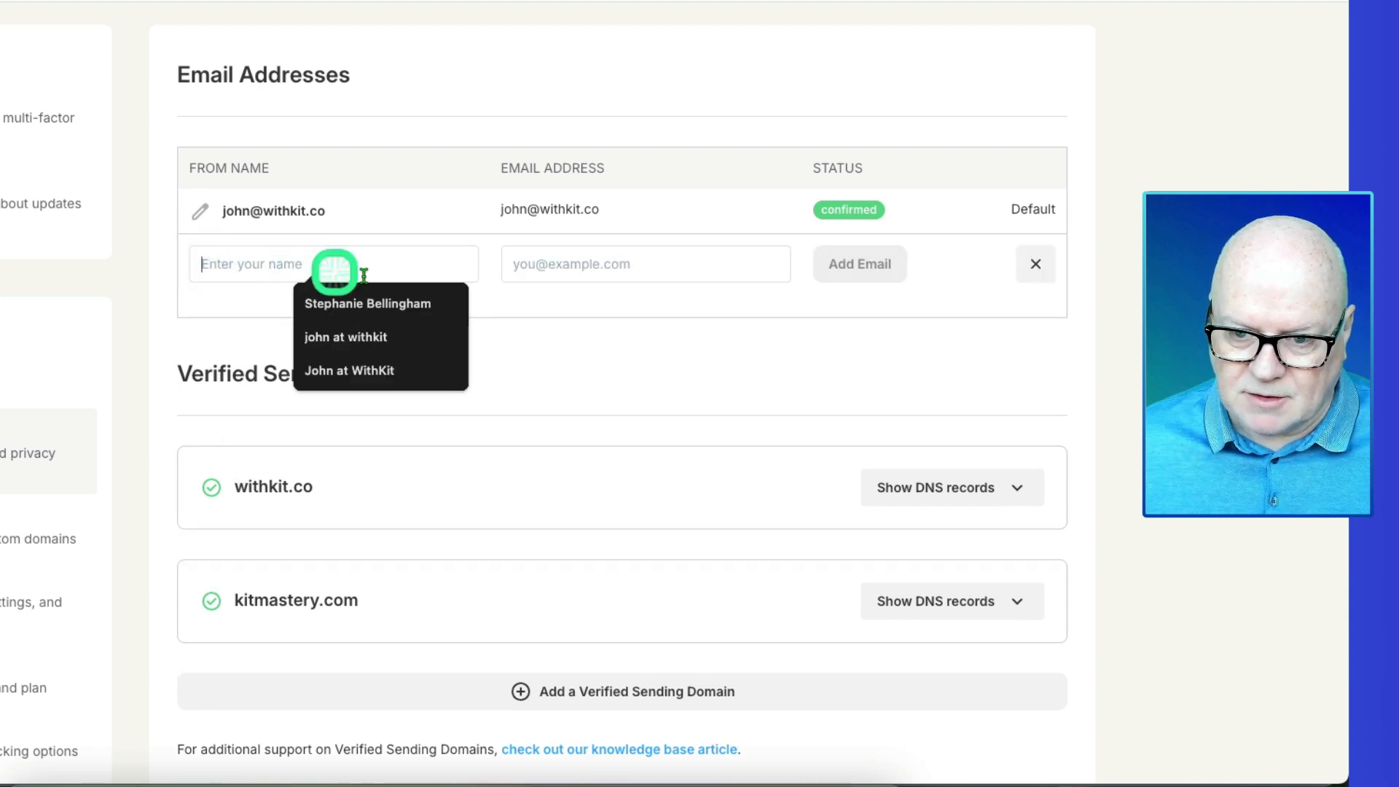
{"action": "type", "text": "Johhn"}
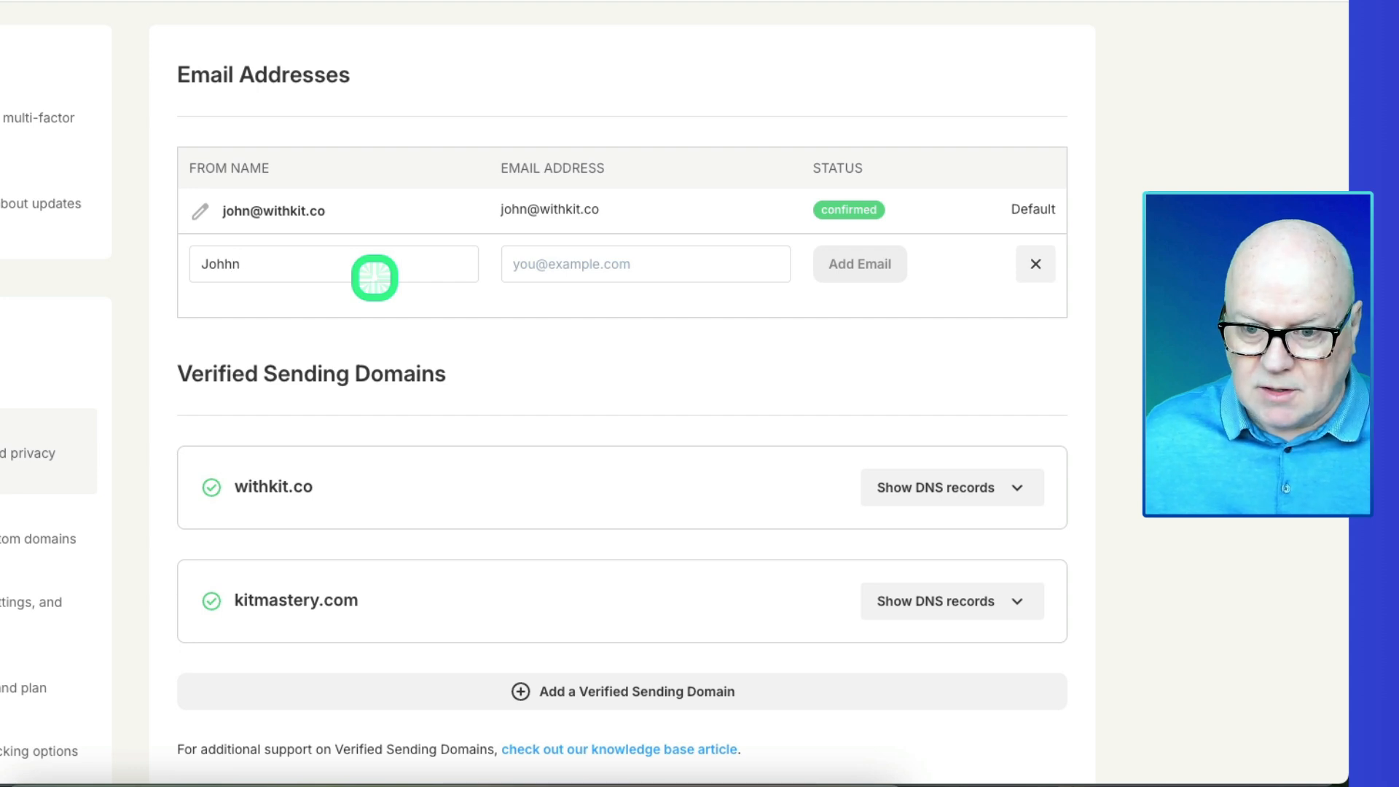
{"action": "key", "text": "BackSpace"}
{"action": "key", "text": "BackSpace"}
{"action": "type", "text": "n"}
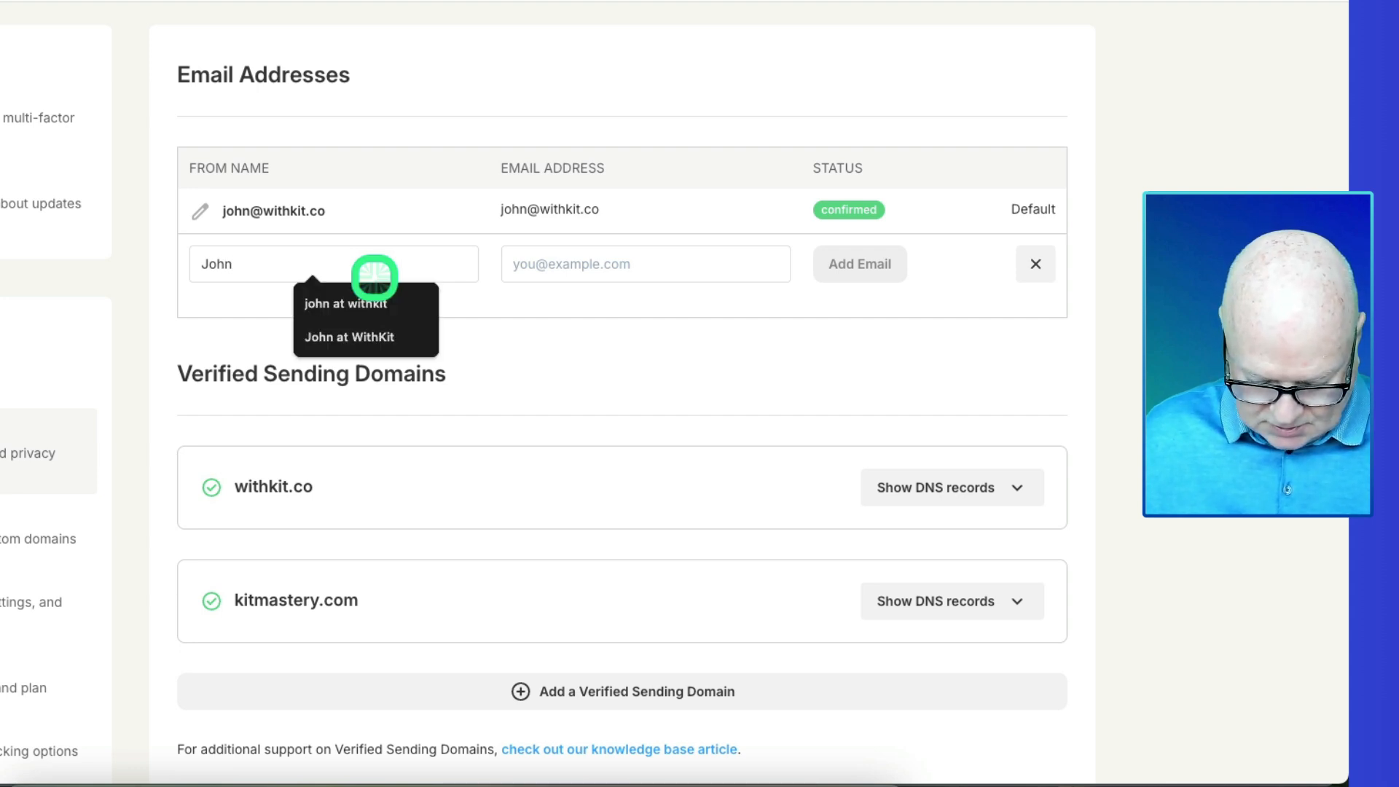
{"action": "type", "text": " @ Kitmastery"}
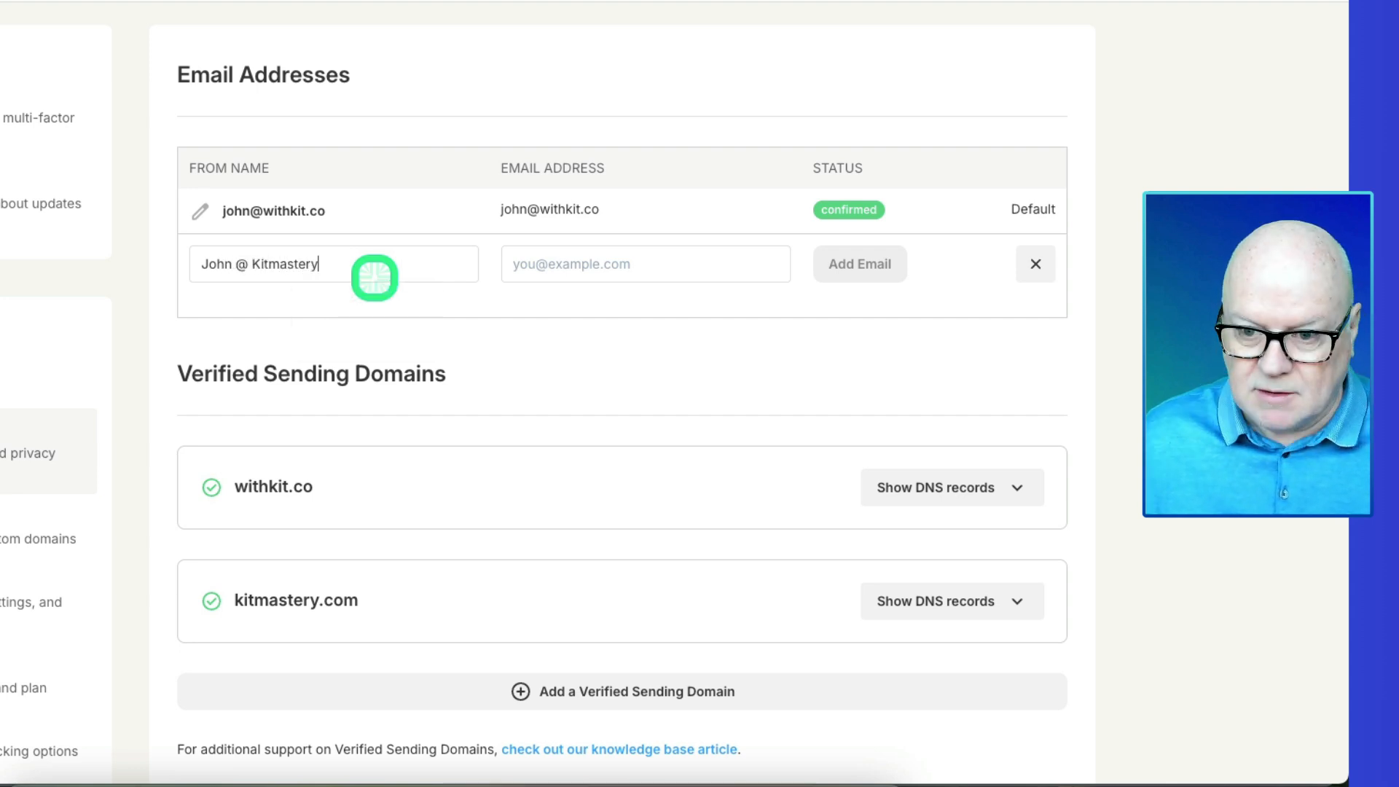
{"action": "left_click", "coordinate": [565, 254]}
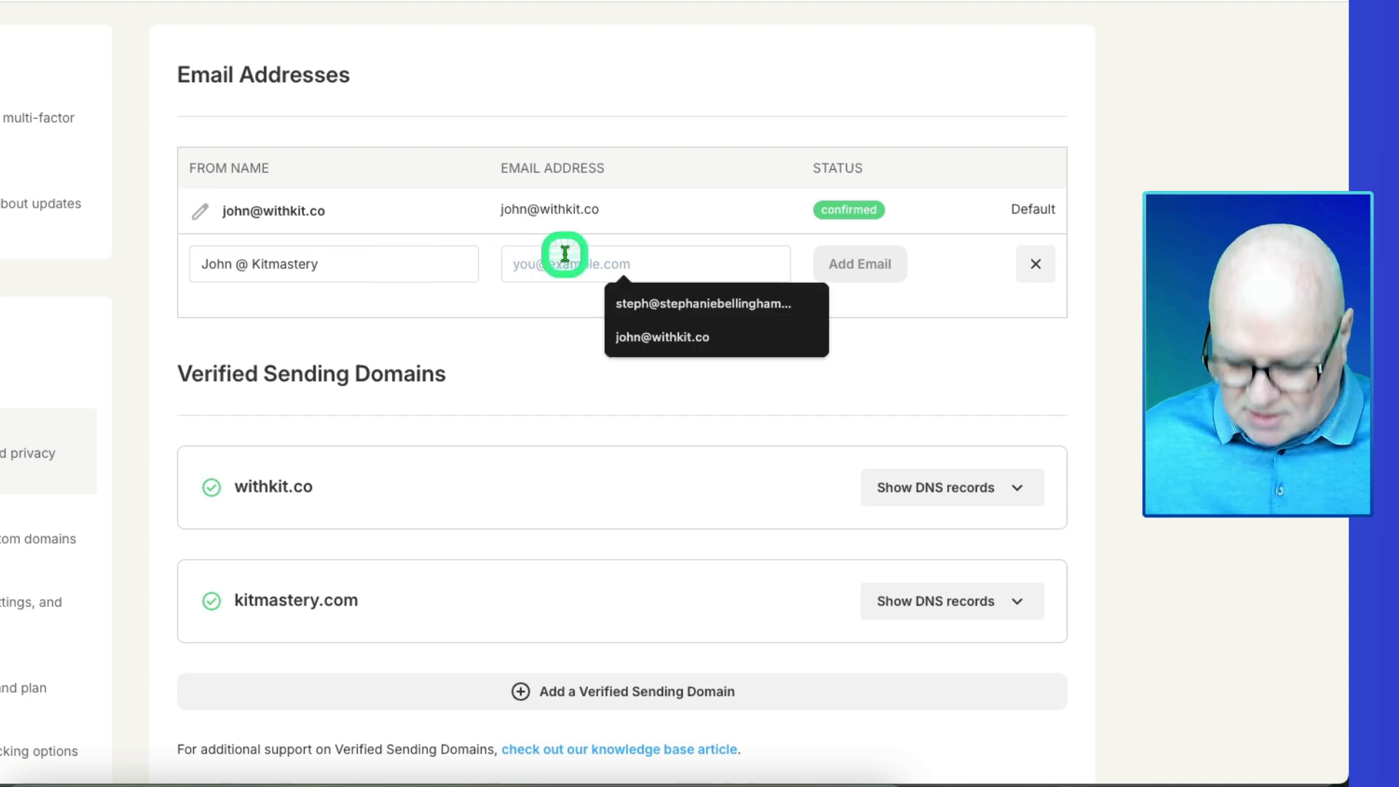
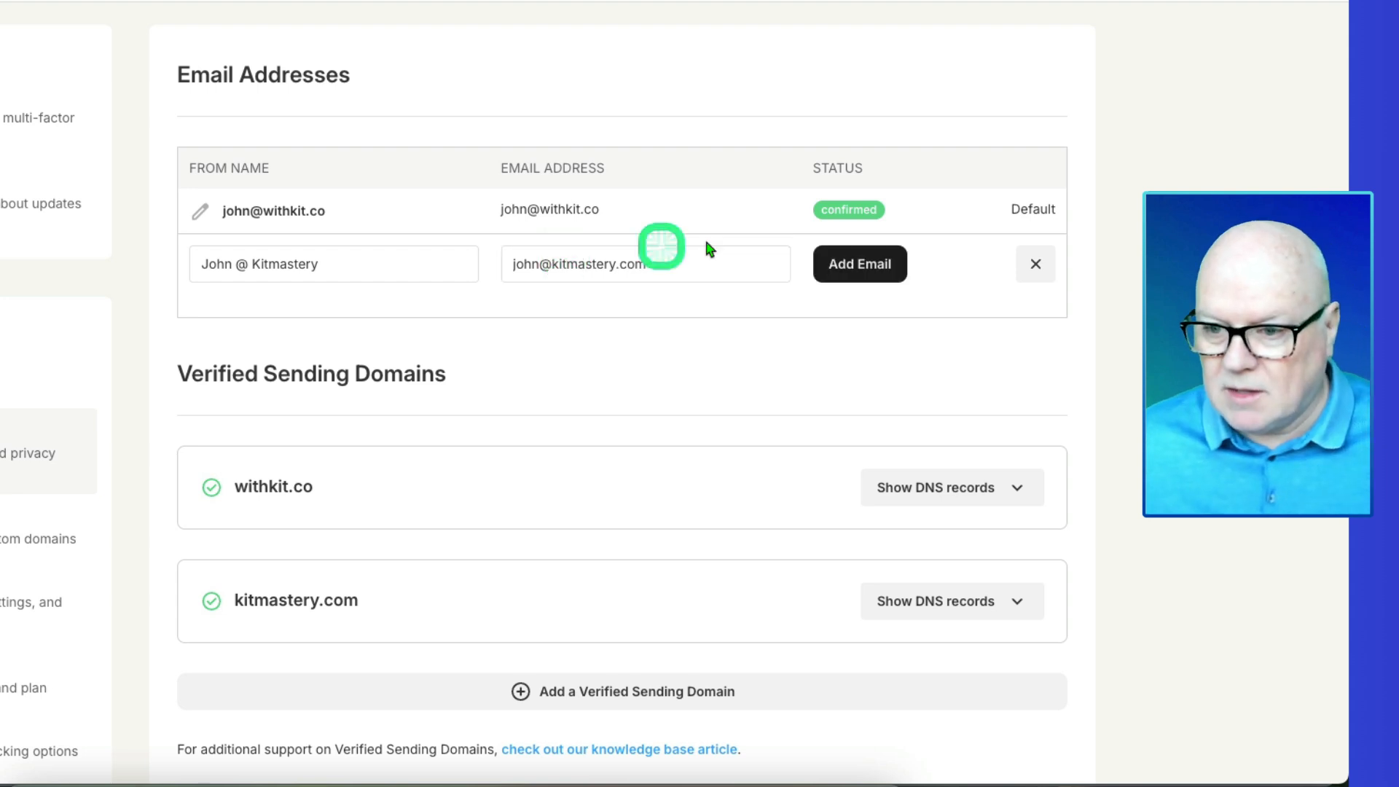
{"action": "left_click", "coordinate": [849, 267]}
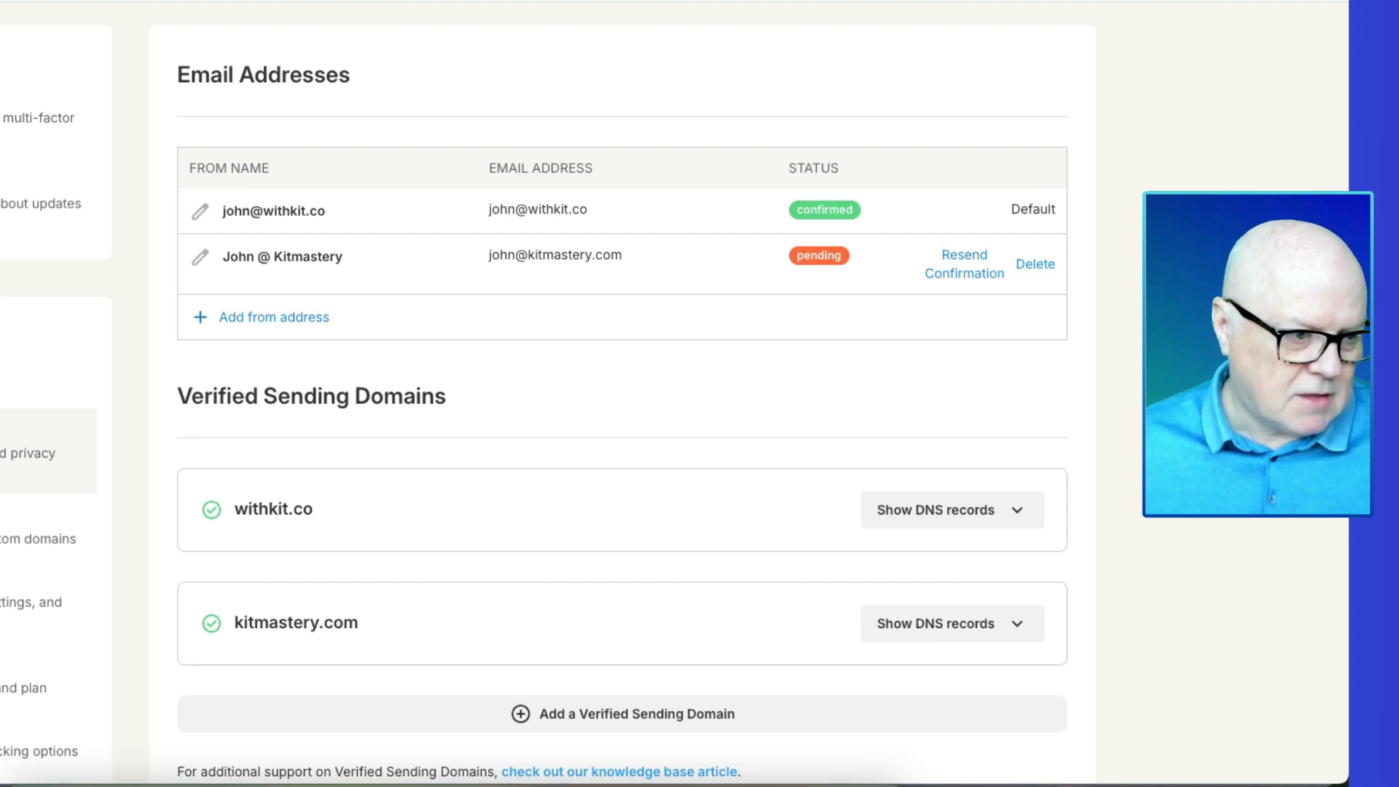
- Confirm the new kitmastery.com sender using the link in the verification email
{"action": "left_click_drag", "start_coordinate": [924, 62], "coordinate": [475, 0]}
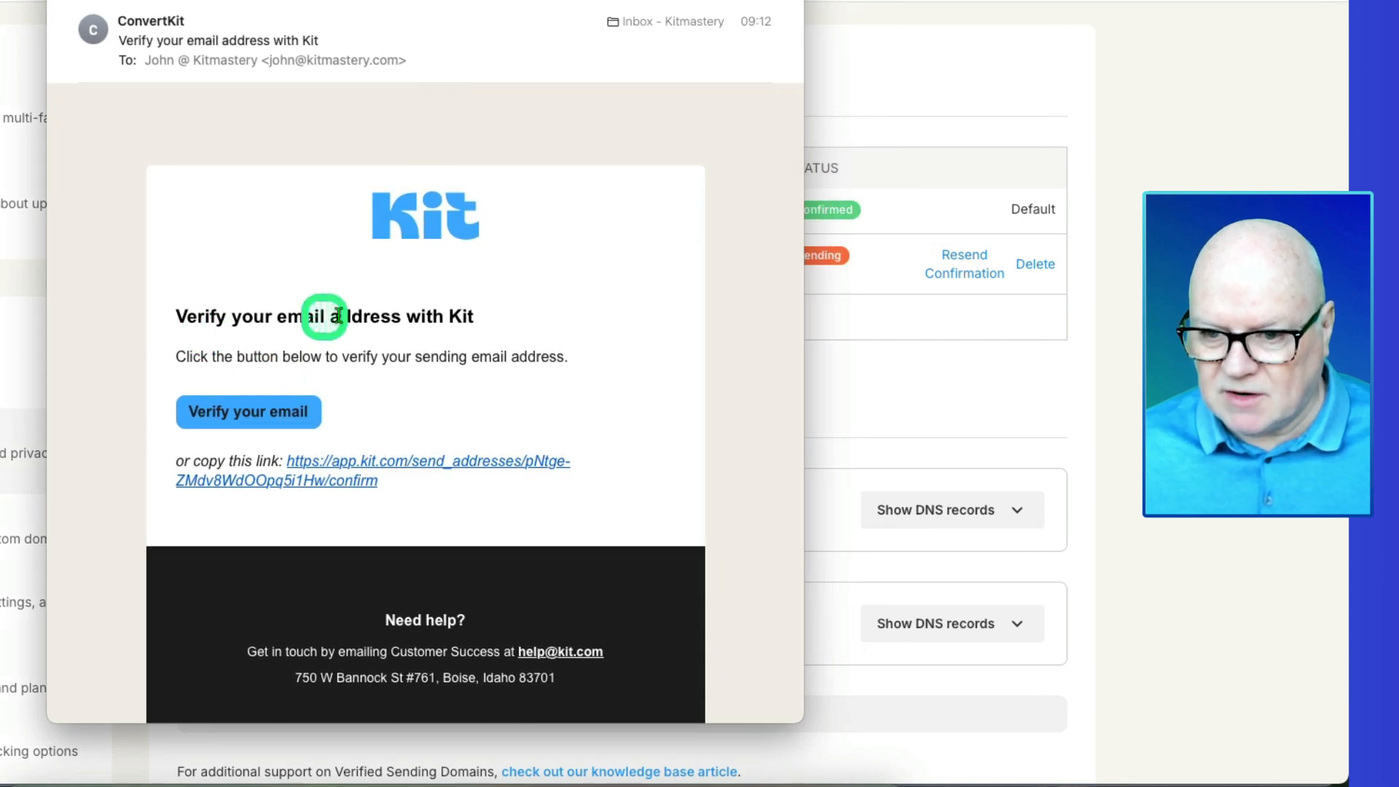
{"action": "left_click", "coordinate": [235, 420]}
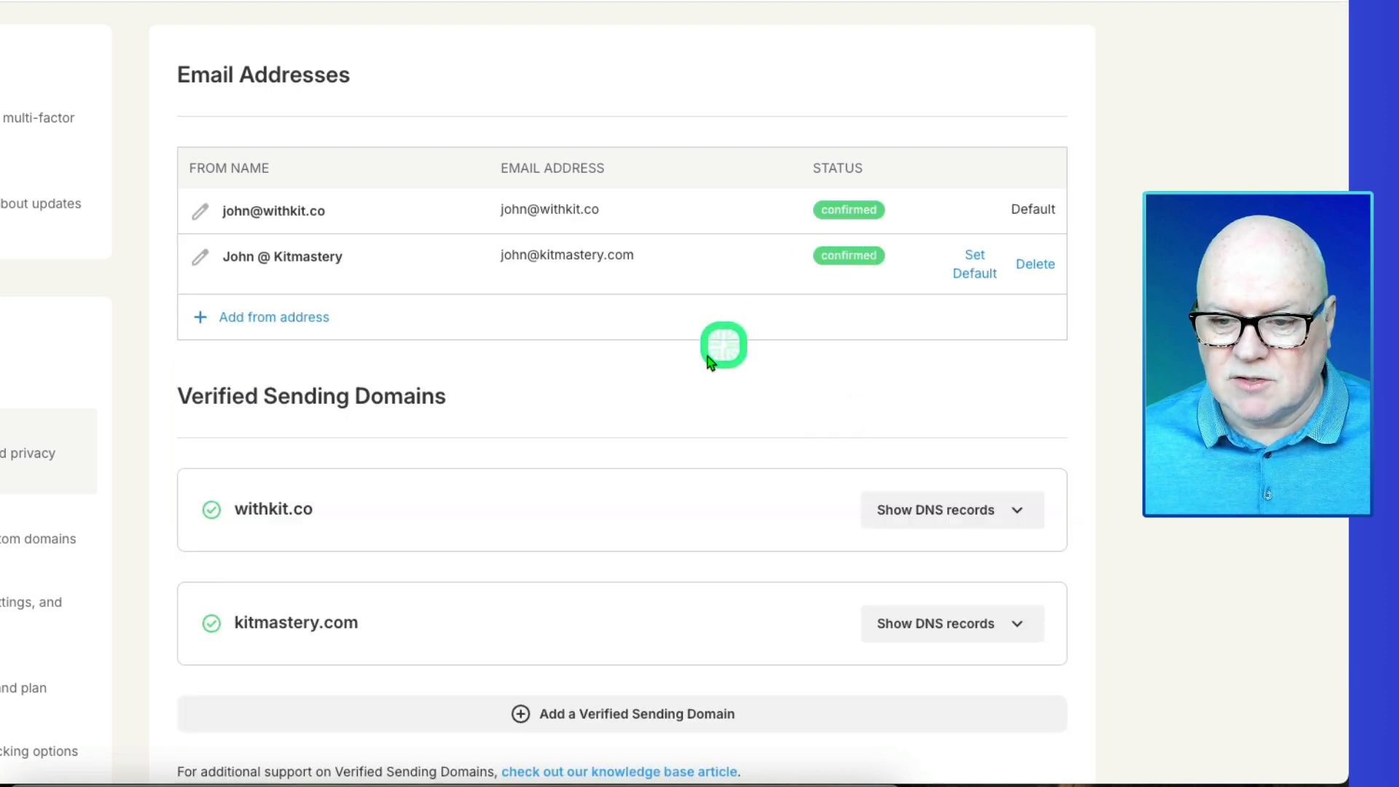
{"action": "scroll", "coordinate": [595, 368], "scroll_direction": "up", "scroll_amount": 3}
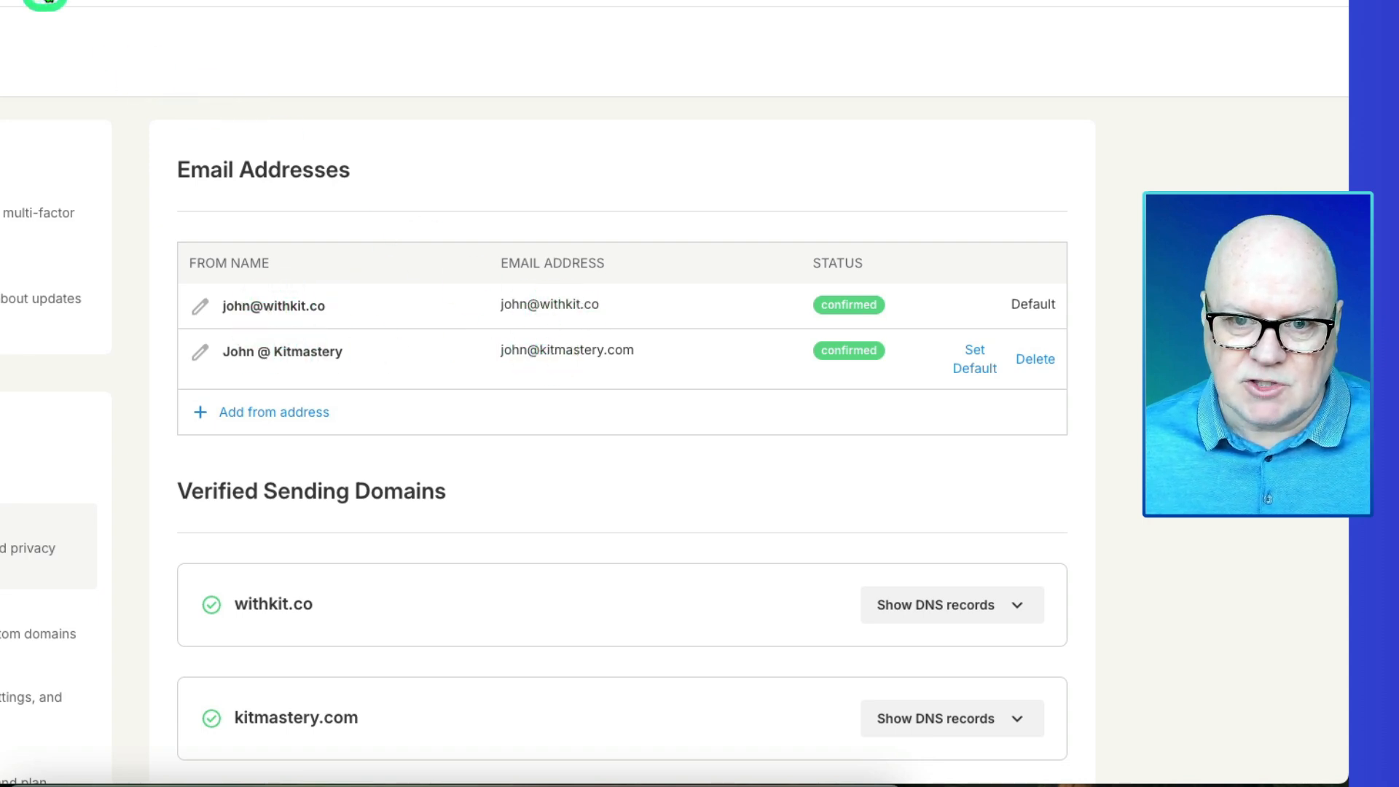
- Create a Text only broadcast with subject 'Test email...' and continue to publishing
{"action": "mouse_move", "coordinate": [49, 1]}
{"action": "left_click", "coordinate": [463, 216]}
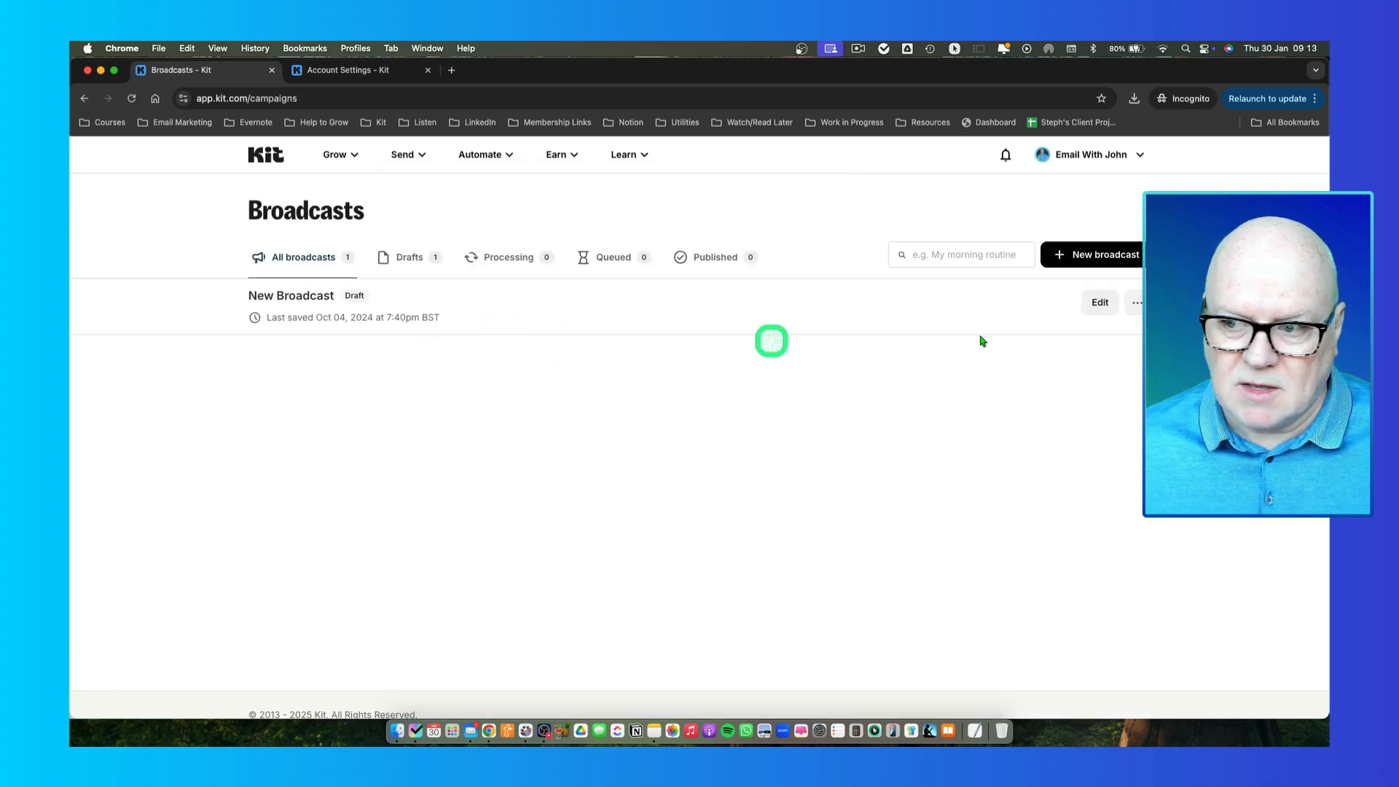
{"action": "left_click", "coordinate": [1085, 255]}
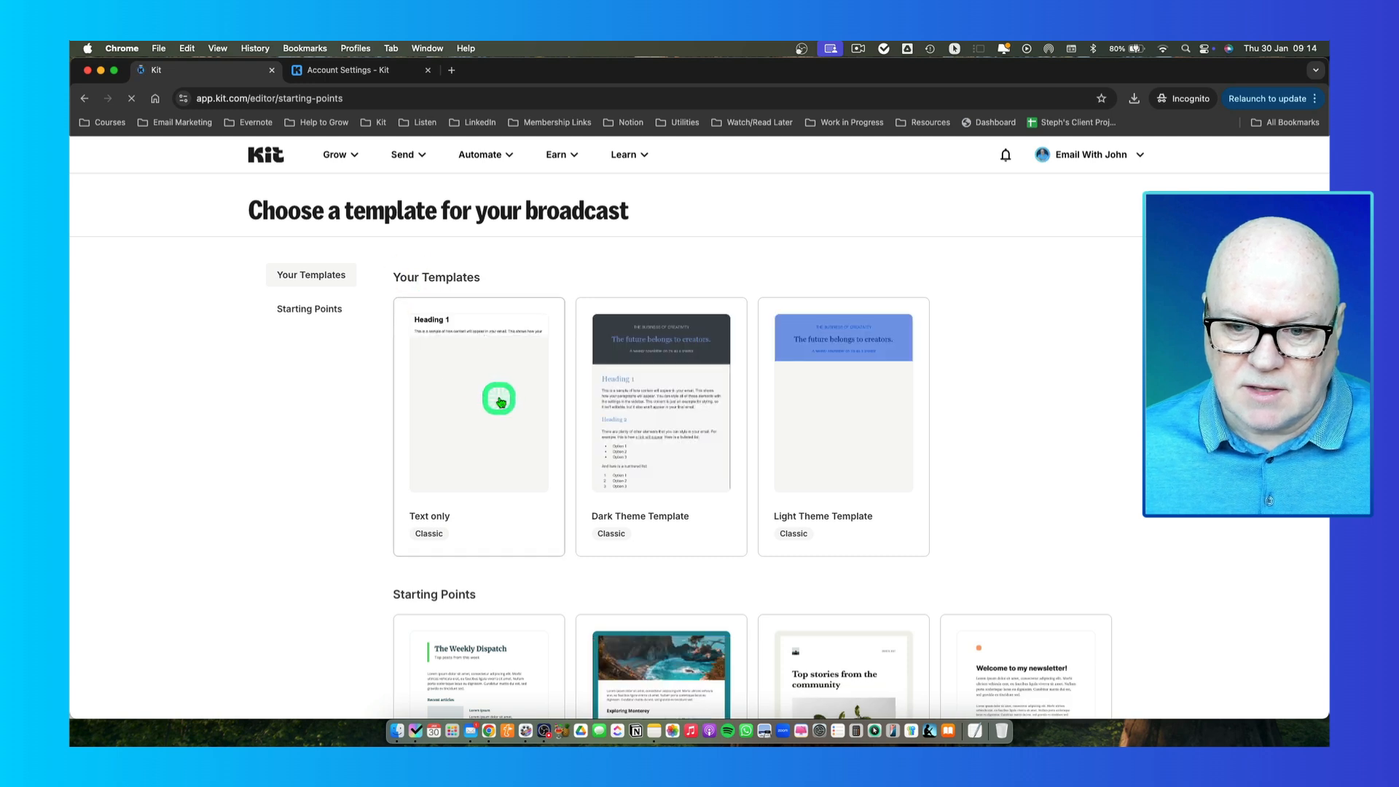
{"action": "left_click", "coordinate": [496, 400]}
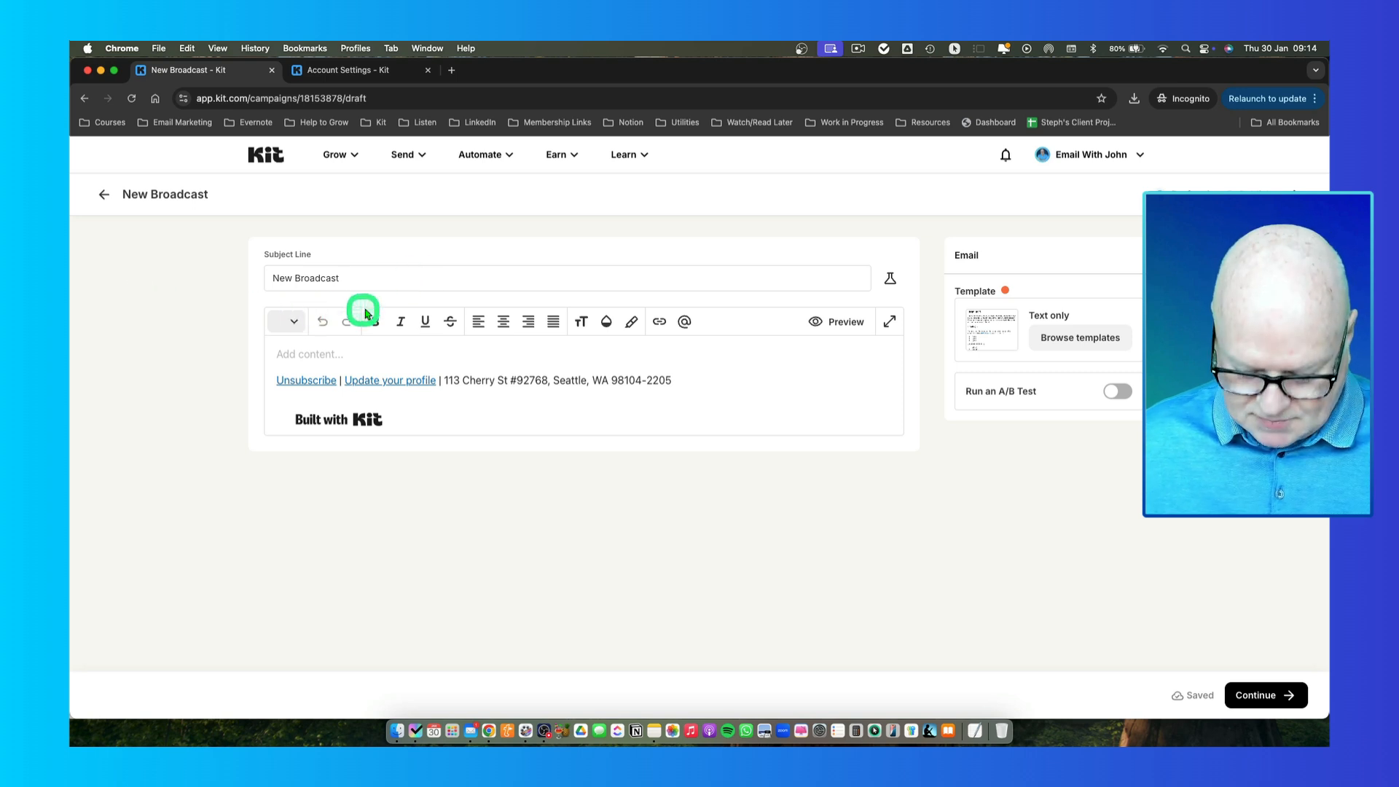
{"action": "type", "text": "Test "}
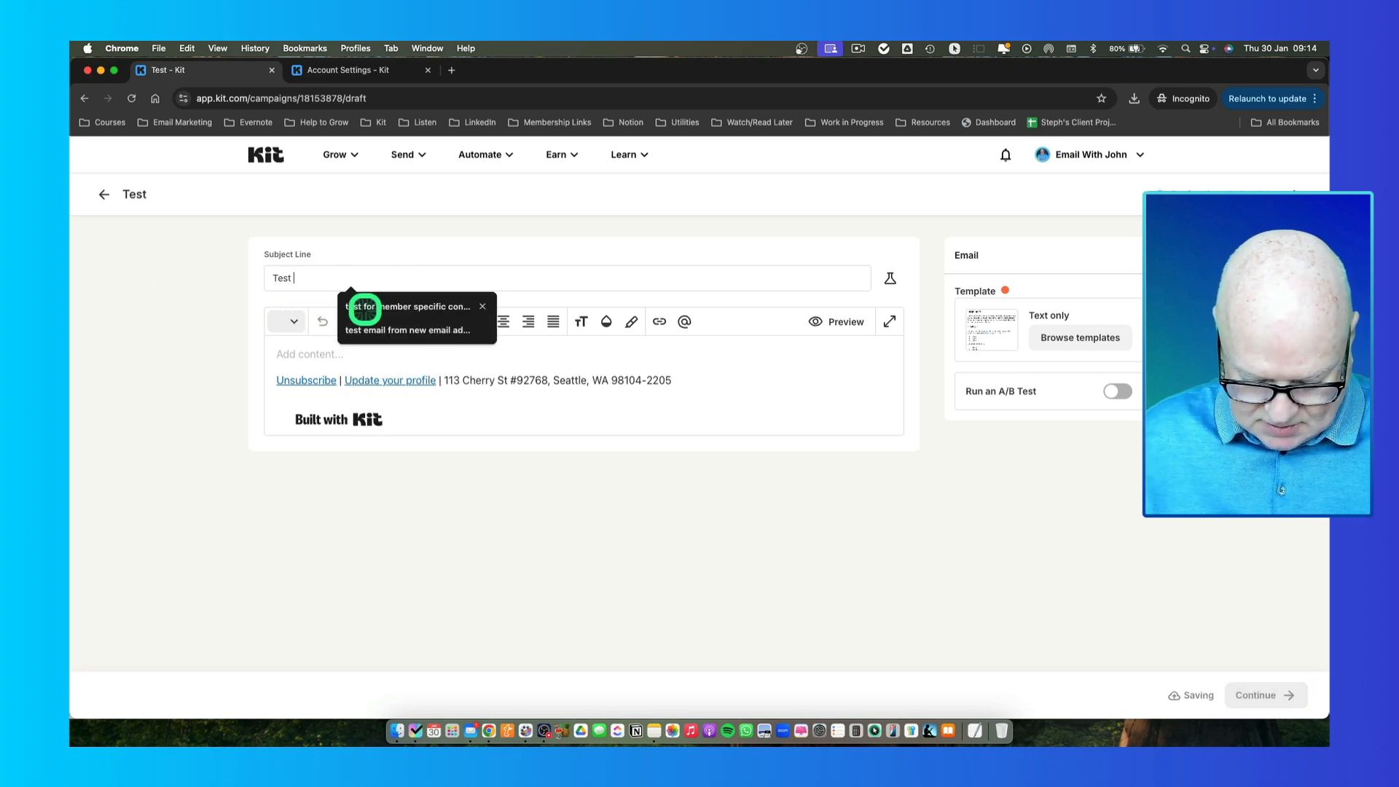
{"action": "type", "text": "email"}
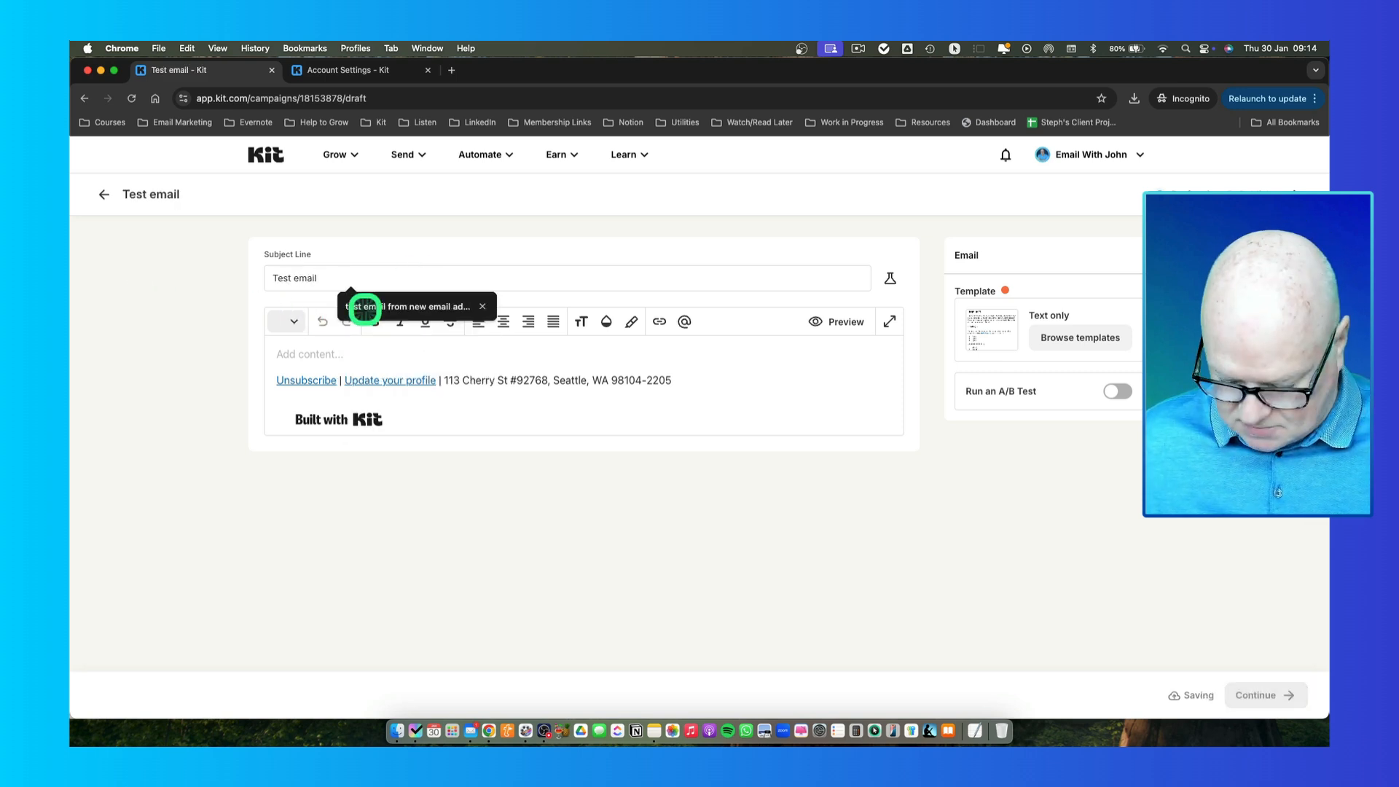
{"action": "type", "text": "..."}
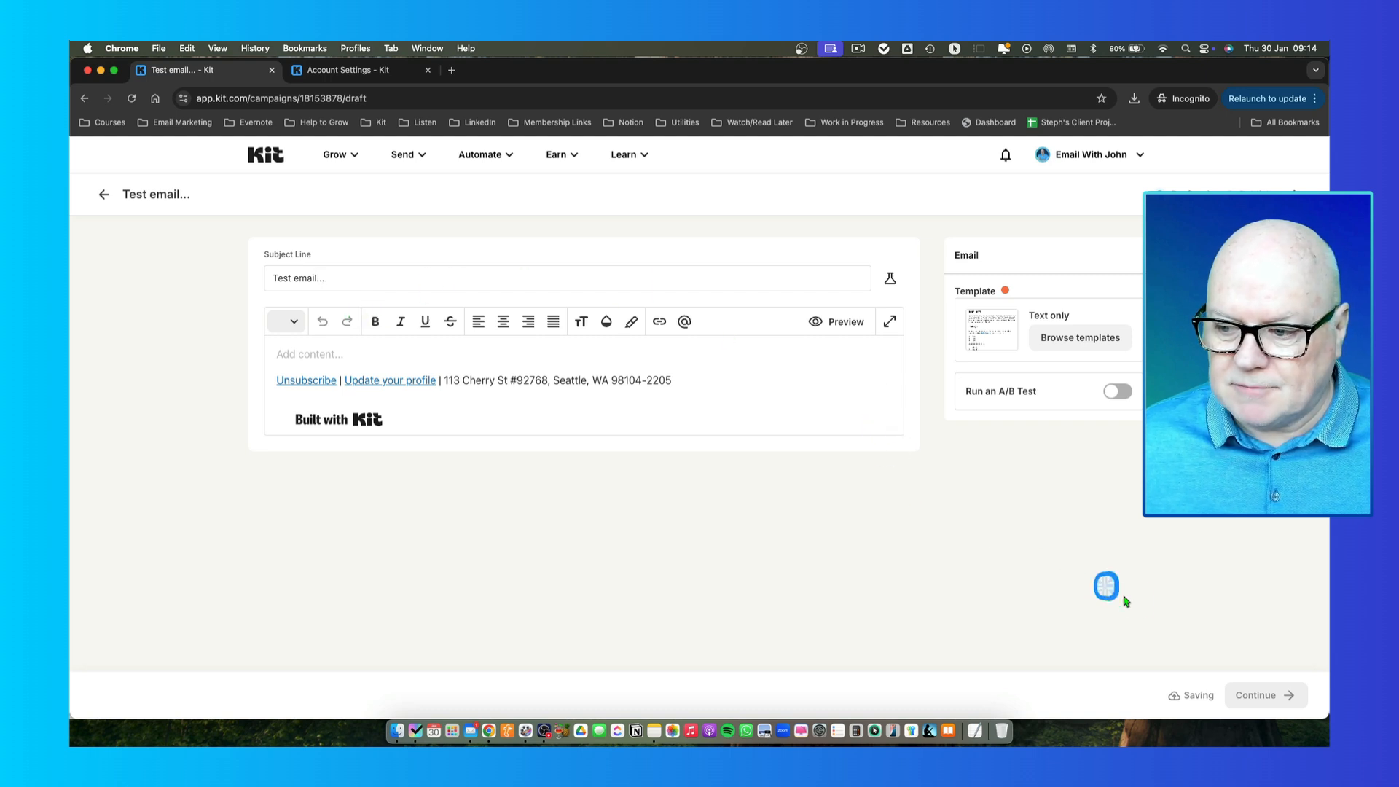
{"action": "left_click", "coordinate": [1250, 696]}
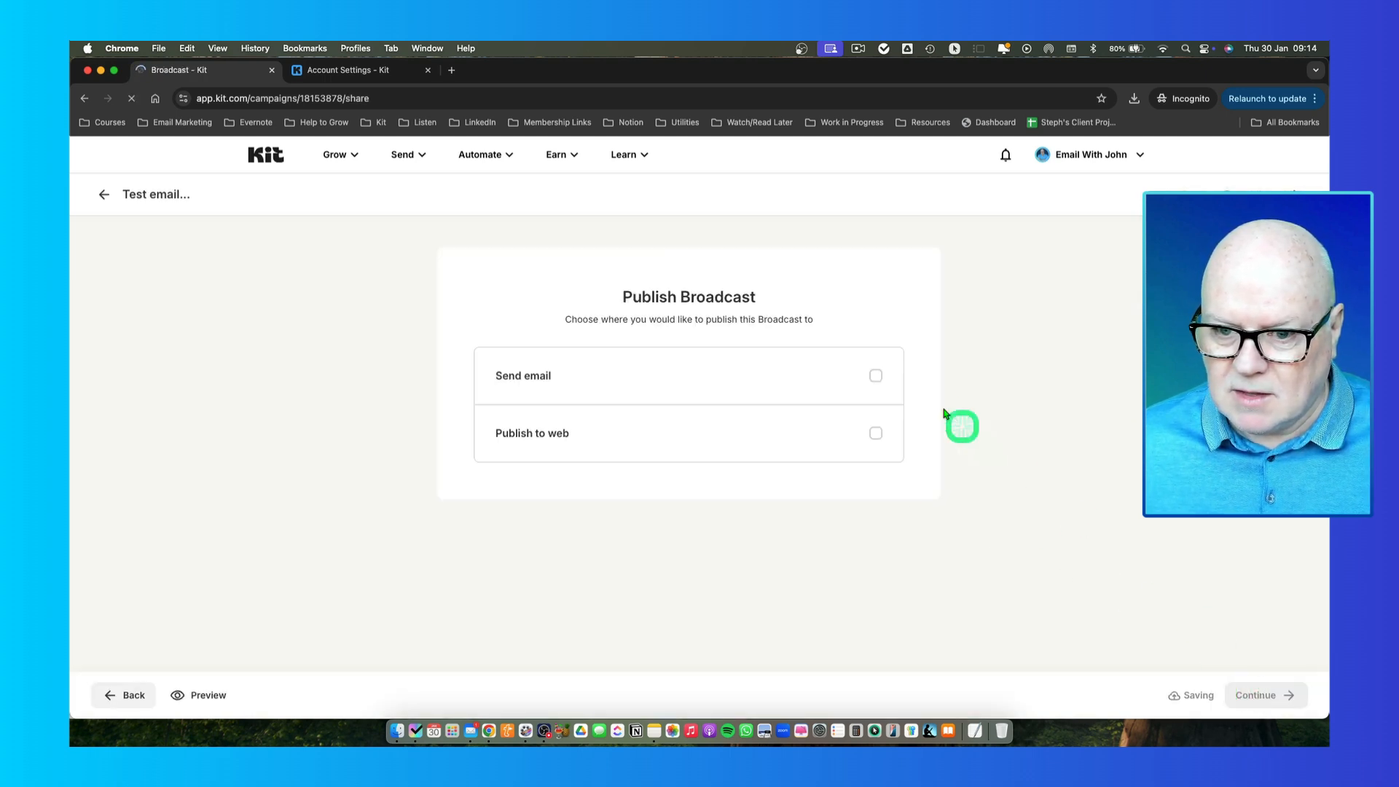
- Send the broadcast as email from the verified kitmastery.com sender address
{"action": "left_click", "coordinate": [877, 378]}
{"action": "scroll", "coordinate": [709, 410], "scroll_direction": "down", "scroll_amount": 2}
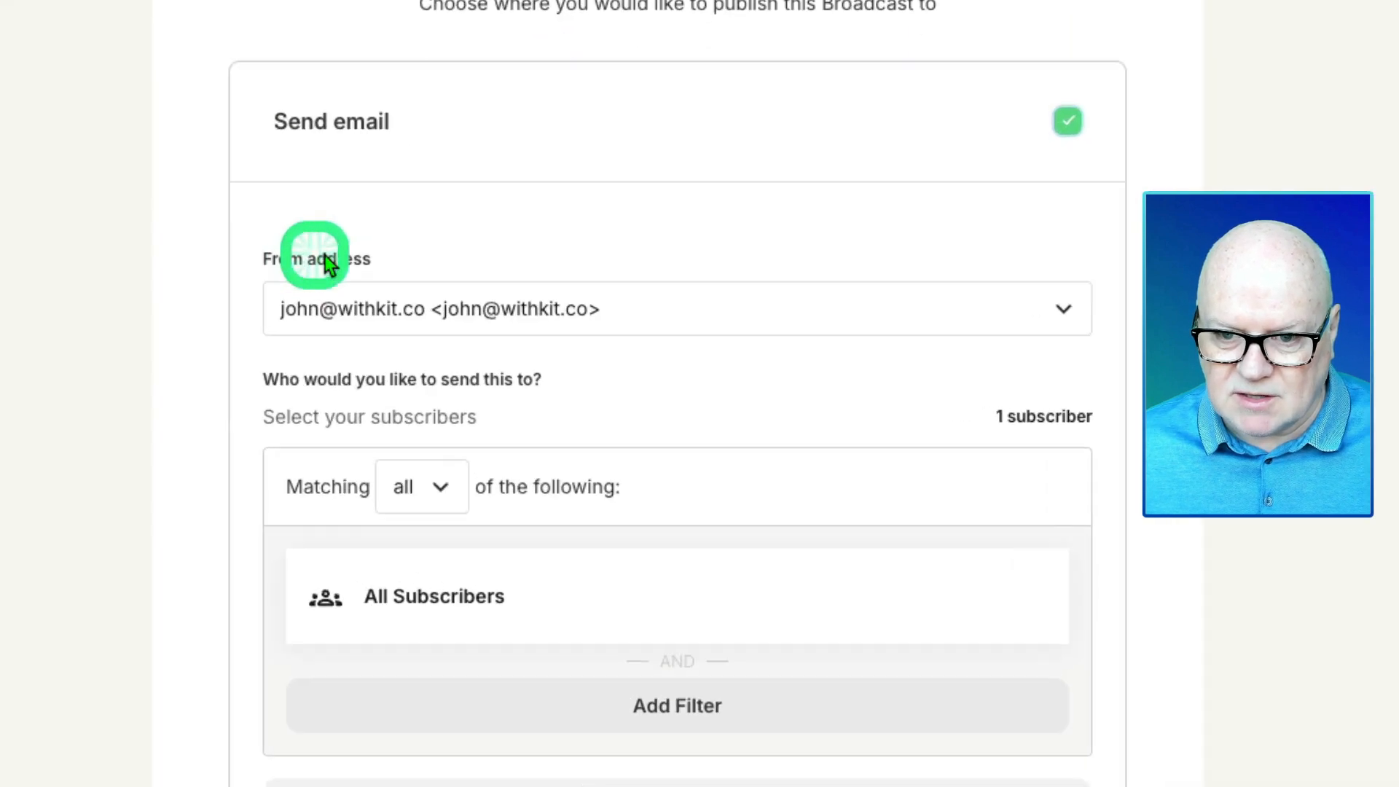
{"action": "left_click_drag", "start_coordinate": [379, 258], "coordinate": [261, 256]}
{"action": "left_click", "coordinate": [341, 259]}
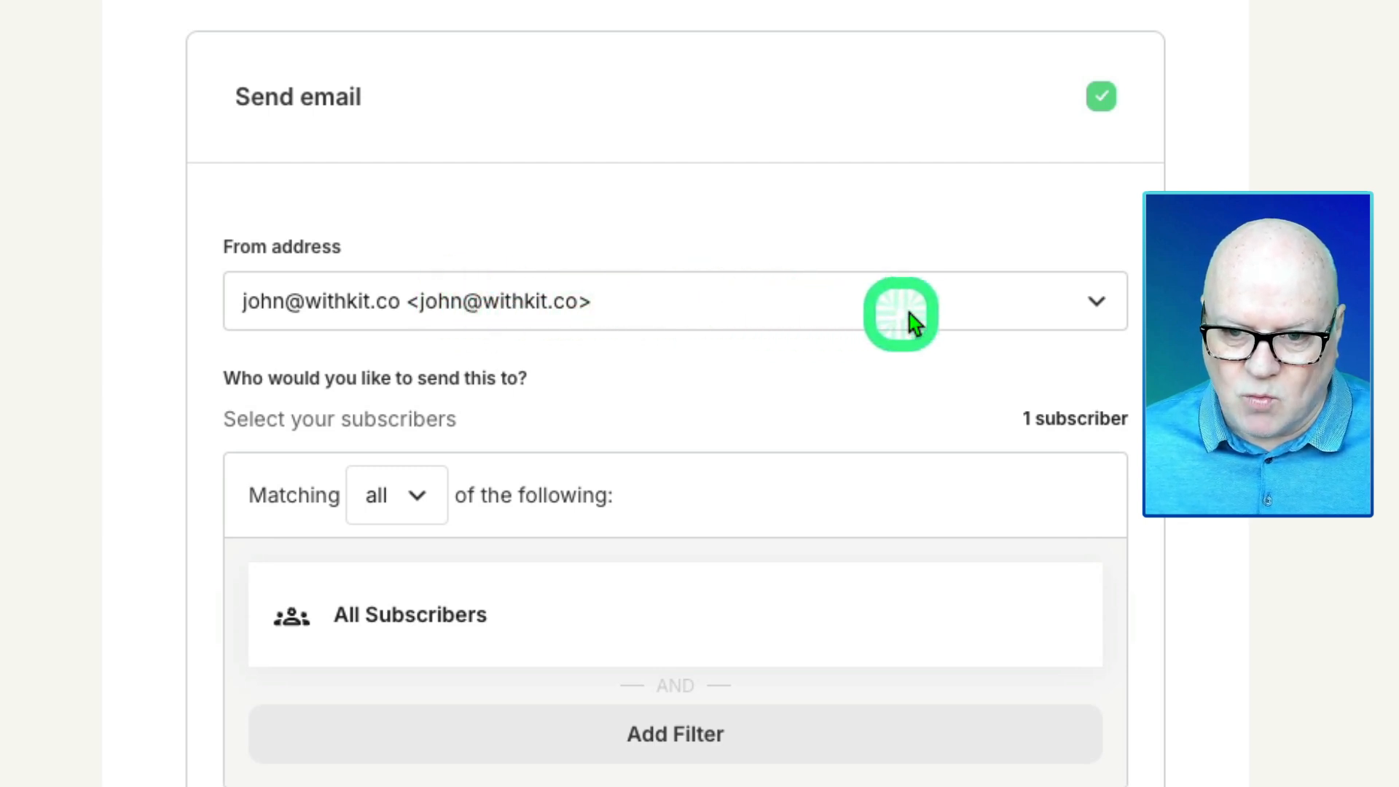
{"action": "left_click", "coordinate": [1089, 313]}
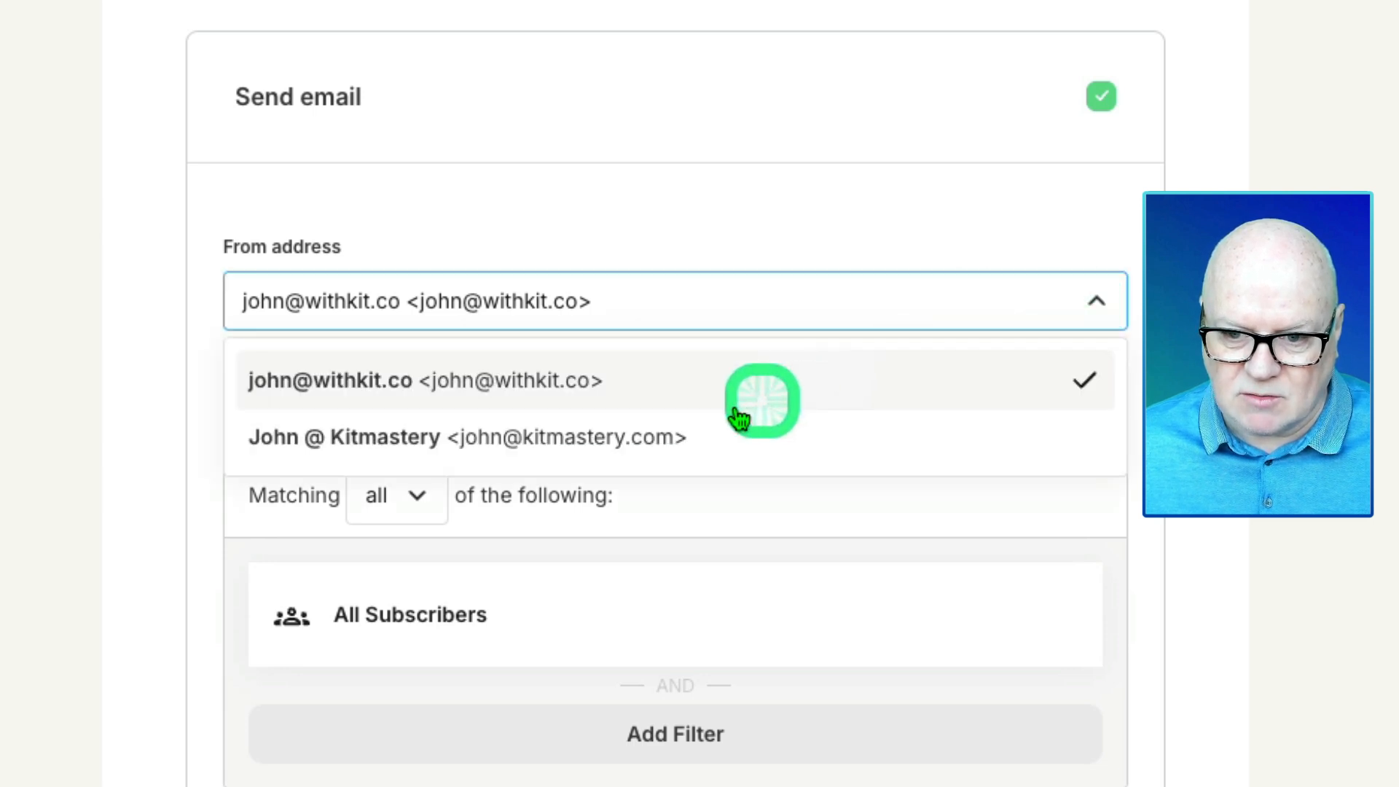
{"action": "left_click", "coordinate": [640, 443]}
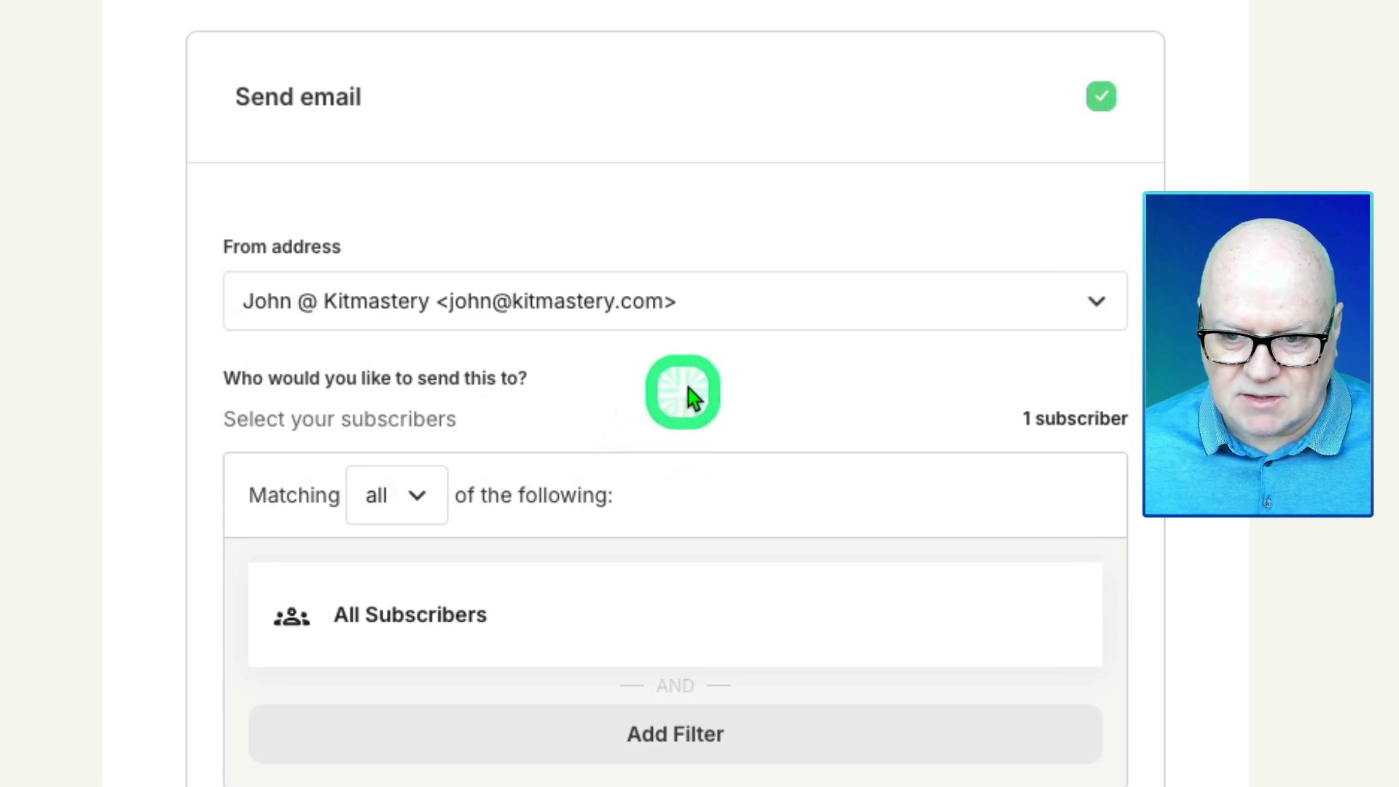
- Go to the account Settings from the account menu
{"action": "scroll", "coordinate": [612, 390], "scroll_direction": "up", "scroll_amount": 3}
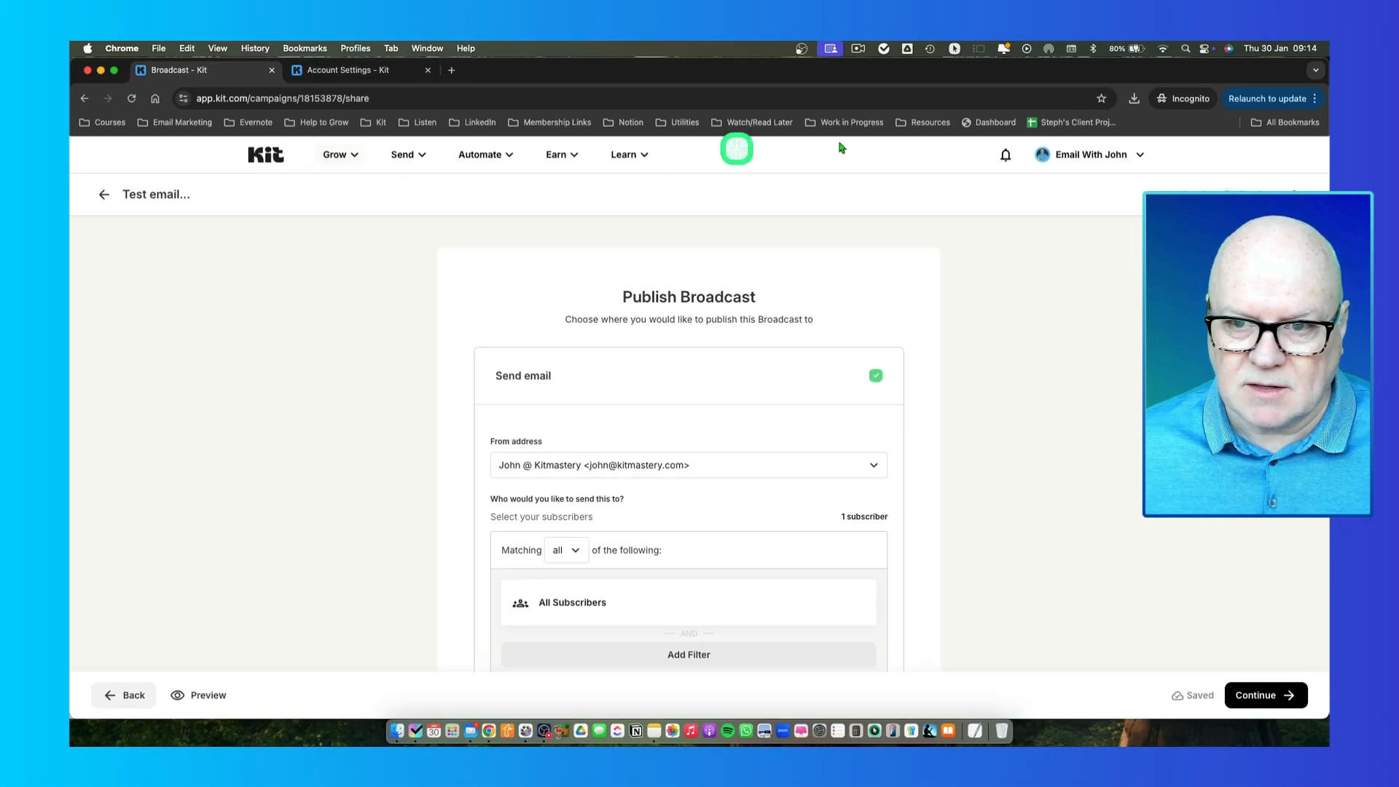
{"action": "left_click", "coordinate": [1114, 156]}
{"action": "left_click", "coordinate": [1090, 327]}
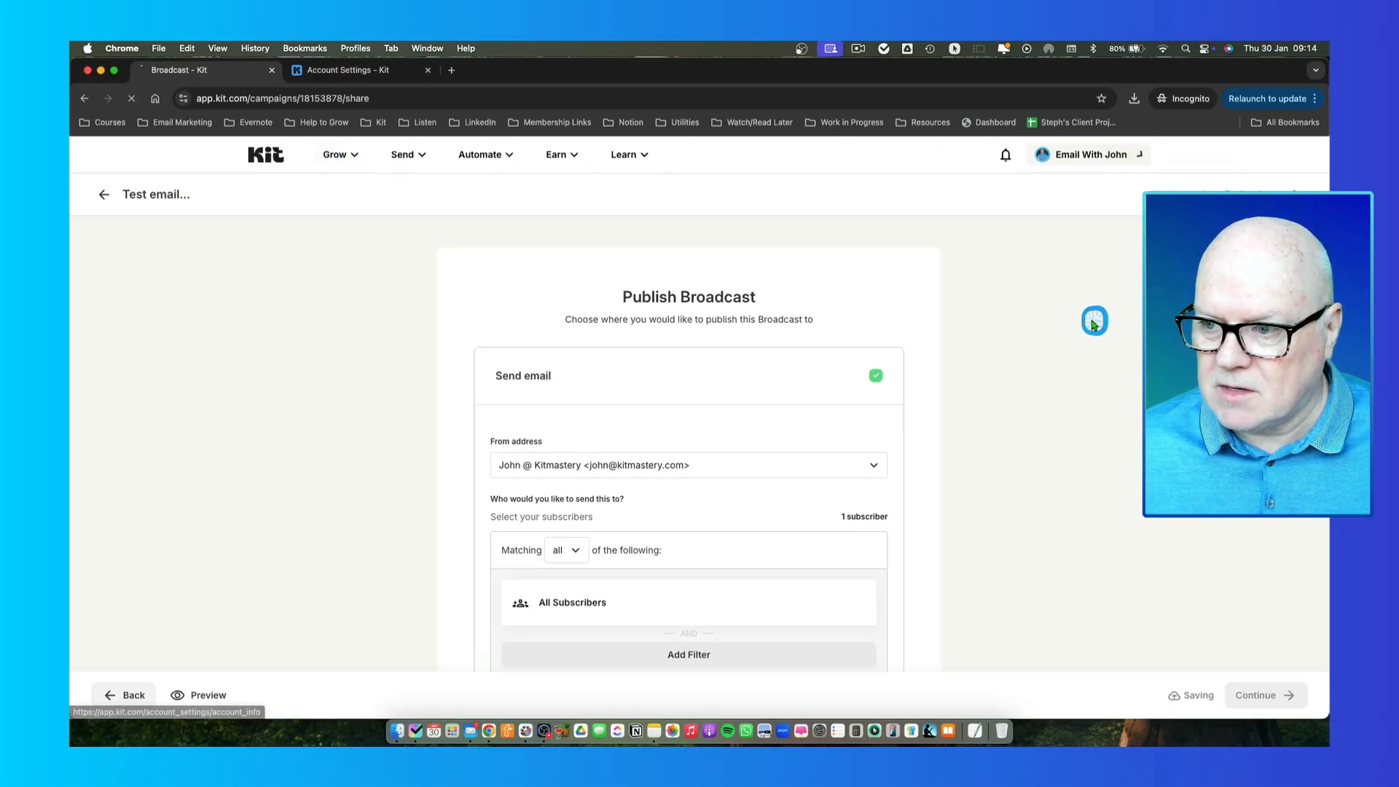
- Review the Email settings: verified kitmastery.com domain and default 8am daily Edinburgh sending
{"action": "left_click", "coordinate": [378, 512]}
{"action": "scroll", "coordinate": [571, 505], "scroll_direction": "down", "scroll_amount": 1}
{"action": "left_click", "coordinate": [369, 515]}
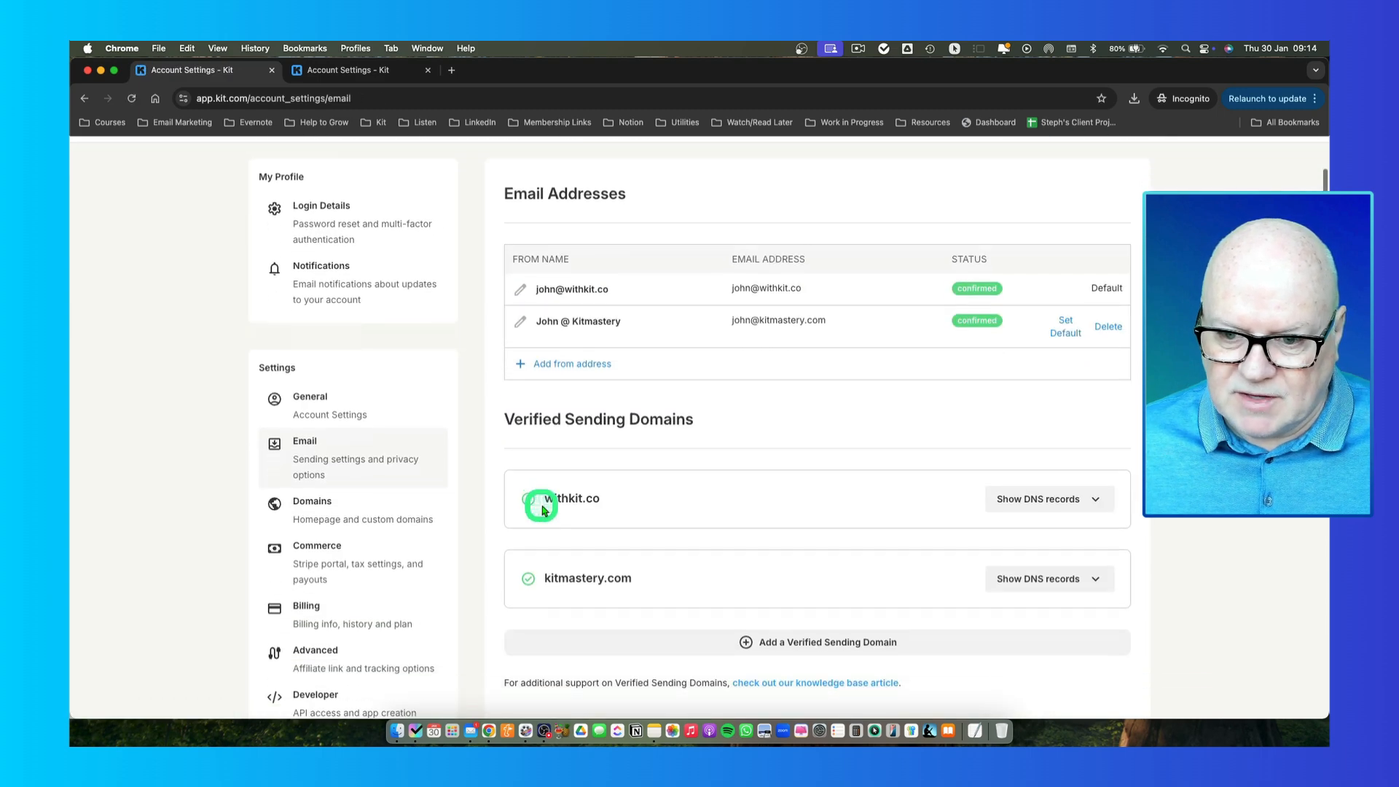
{"action": "scroll", "coordinate": [539, 495], "scroll_direction": "down", "scroll_amount": 3}
{"action": "scroll", "coordinate": [579, 283], "scroll_direction": "down", "scroll_amount": 5}
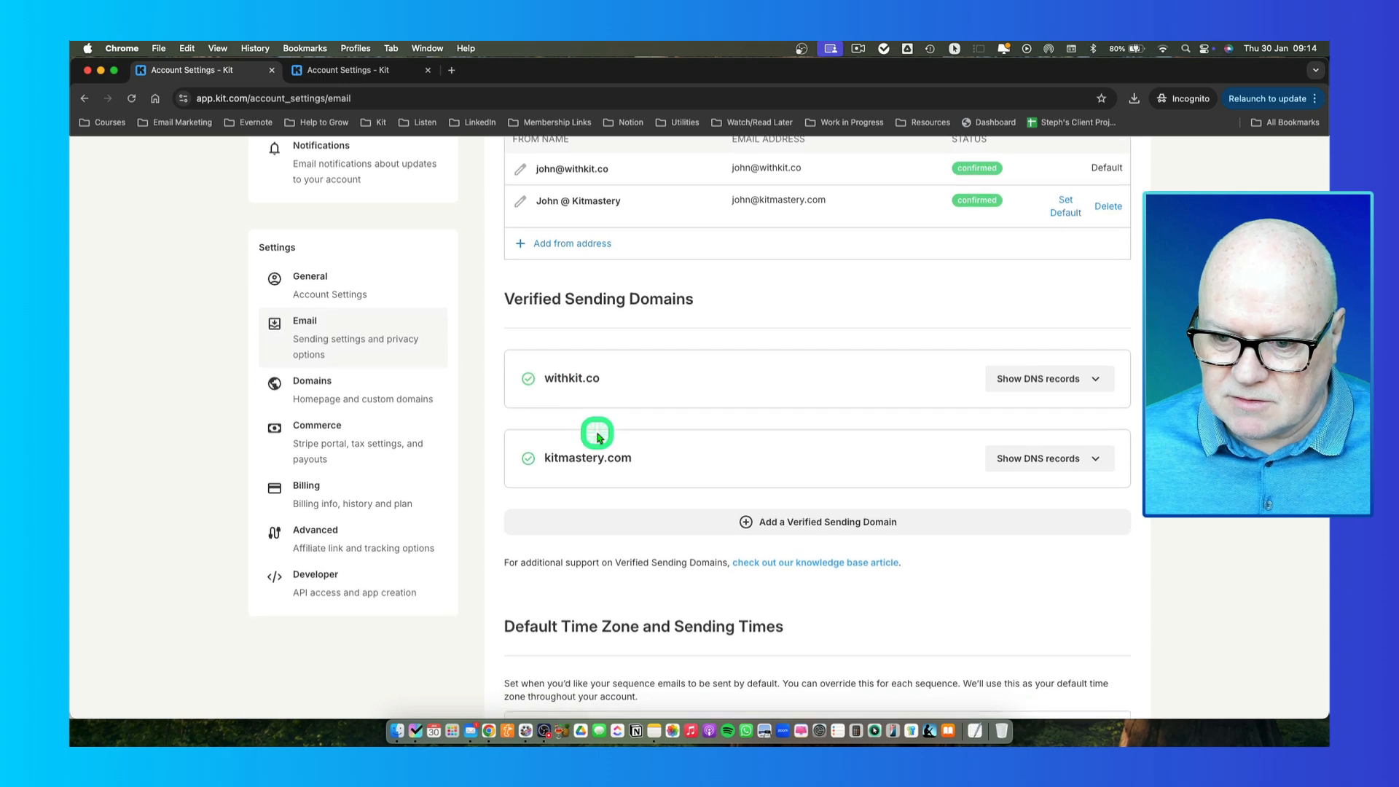
{"action": "scroll", "coordinate": [598, 433], "scroll_direction": "down", "scroll_amount": 2}
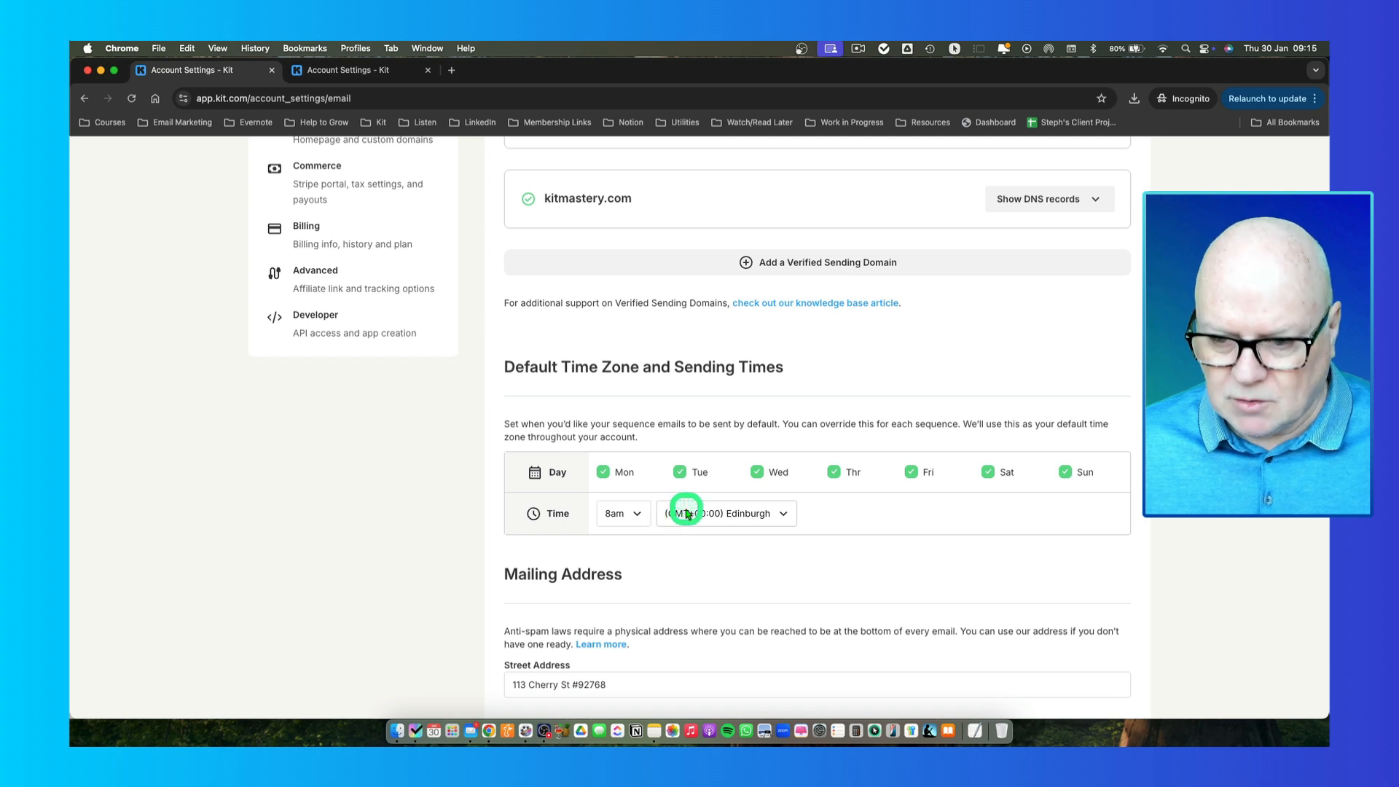
{"action": "left_click", "coordinate": [728, 521]}
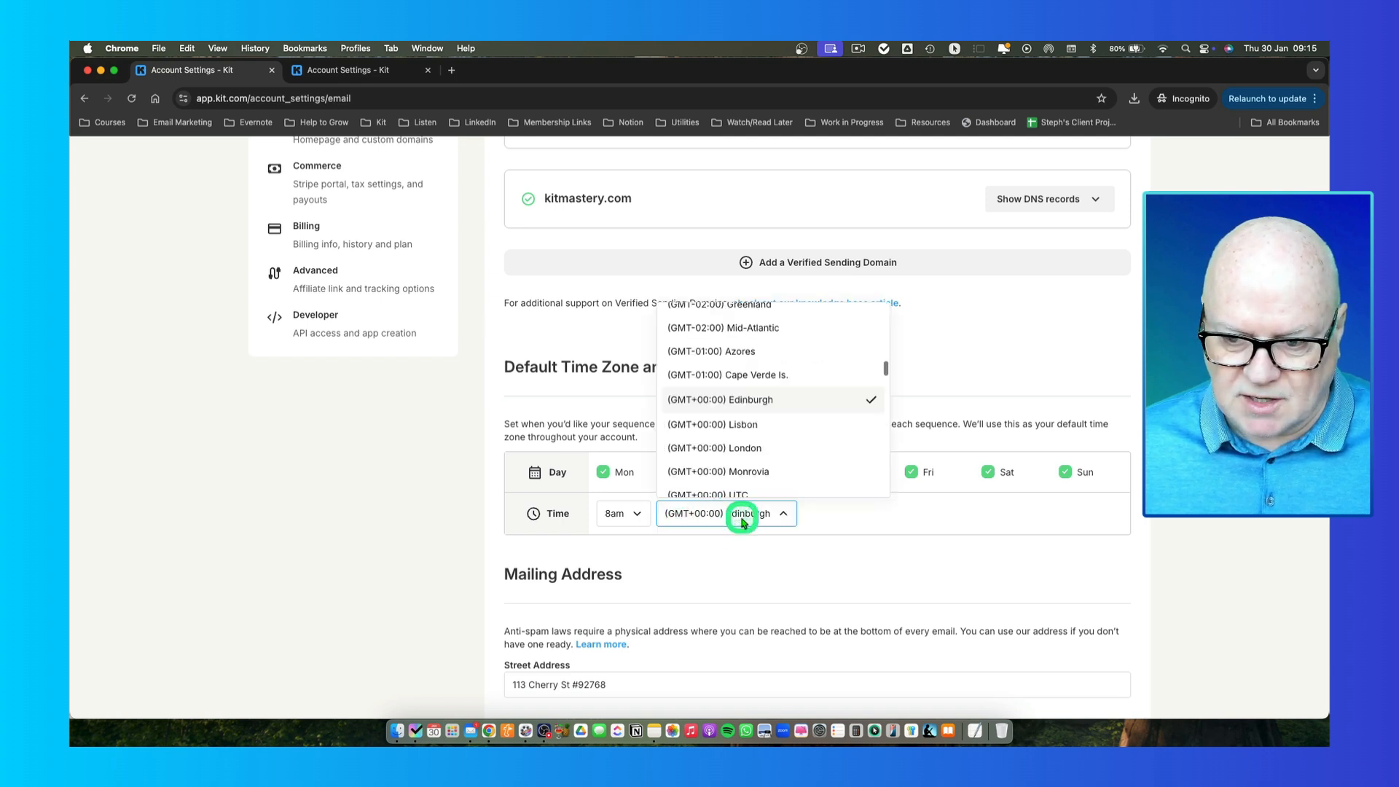
{"action": "scroll", "coordinate": [724, 432], "scroll_direction": "down", "scroll_amount": 5}
{"action": "scroll", "coordinate": [726, 432], "scroll_direction": "down", "scroll_amount": 3}
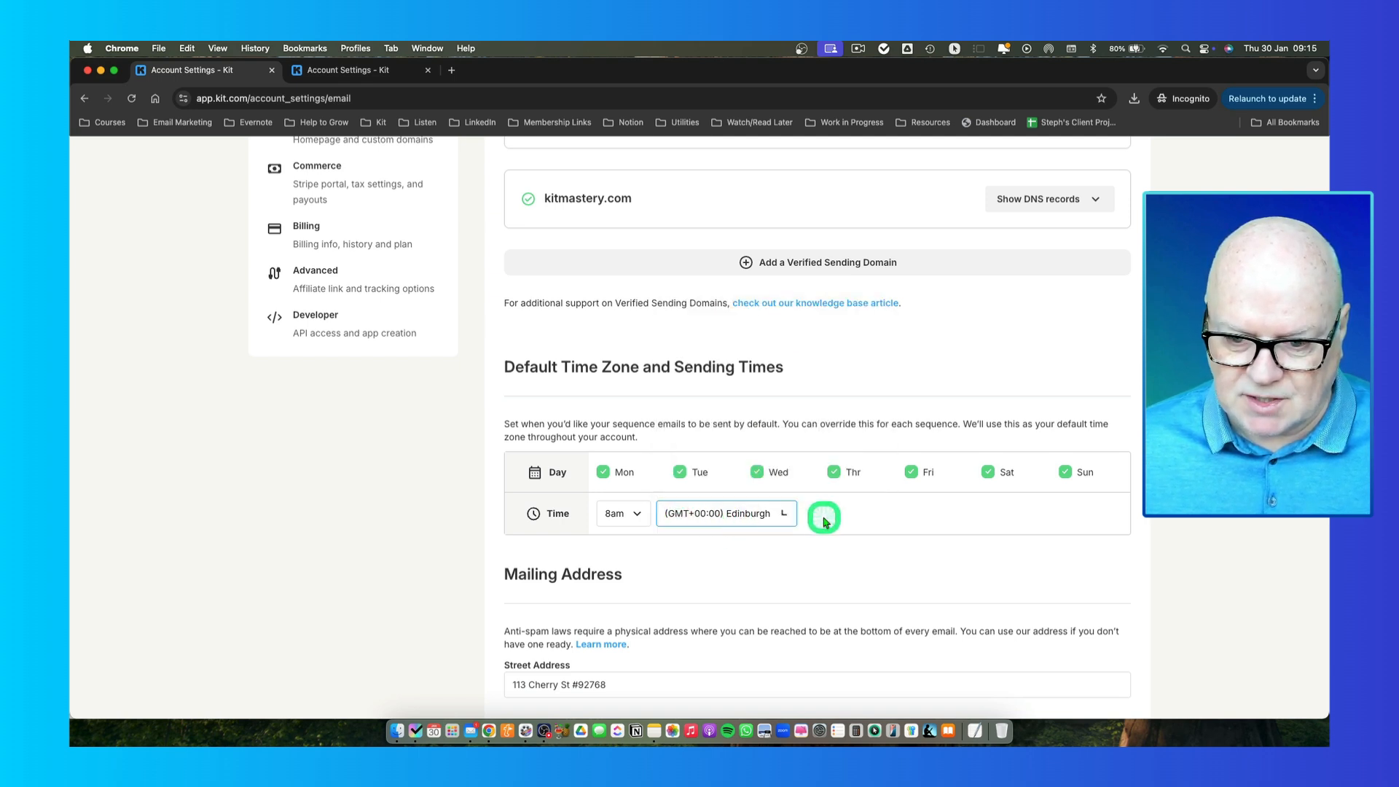
{"action": "left_click", "coordinate": [816, 520]}
{"action": "scroll", "coordinate": [815, 521], "scroll_direction": "down", "scroll_amount": 3}
{"action": "scroll", "coordinate": [814, 523], "scroll_direction": "down", "scroll_amount": 3}
{"action": "scroll", "coordinate": [798, 521], "scroll_direction": "up", "scroll_amount": 2}
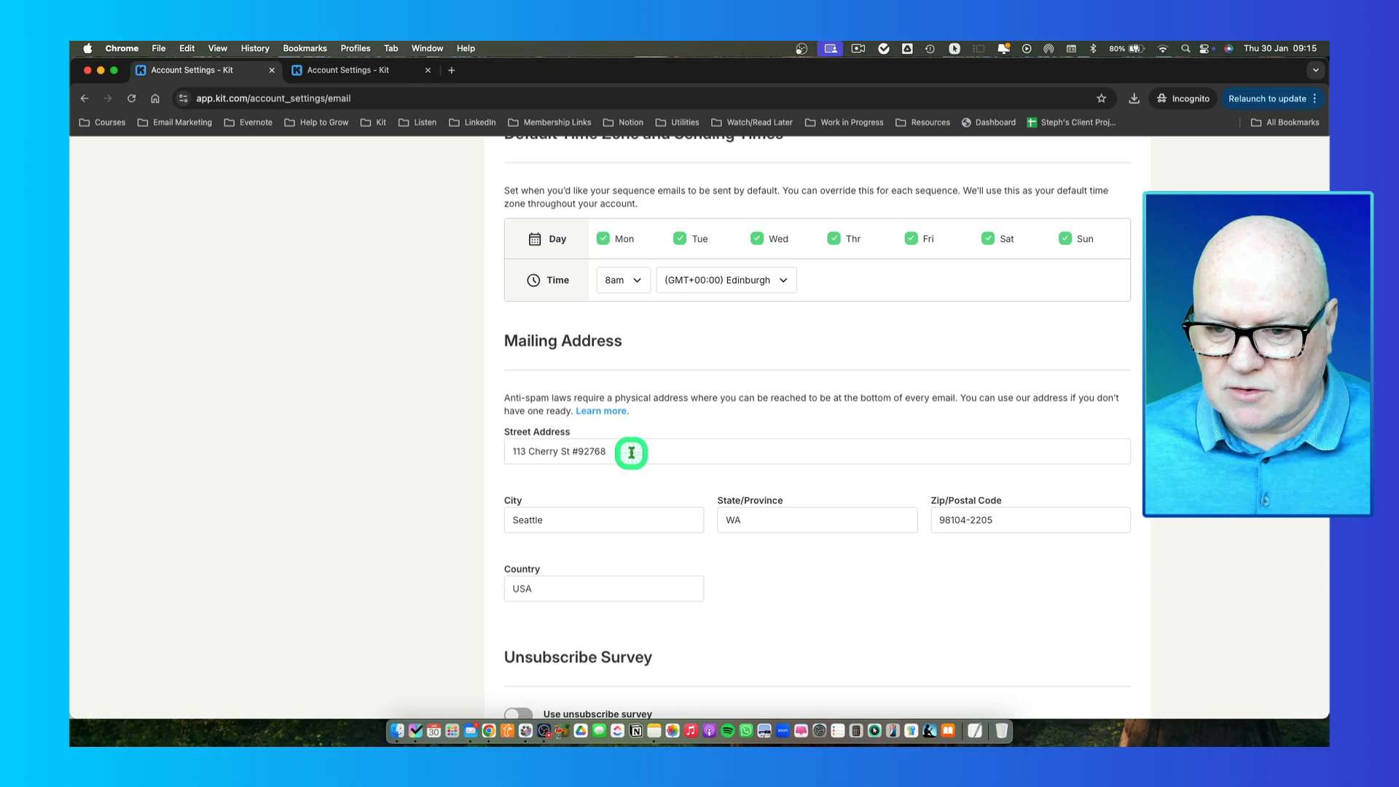
{"action": "left_click_drag", "start_coordinate": [612, 453], "coordinate": [513, 451]}
{"action": "left_click", "coordinate": [608, 451]}
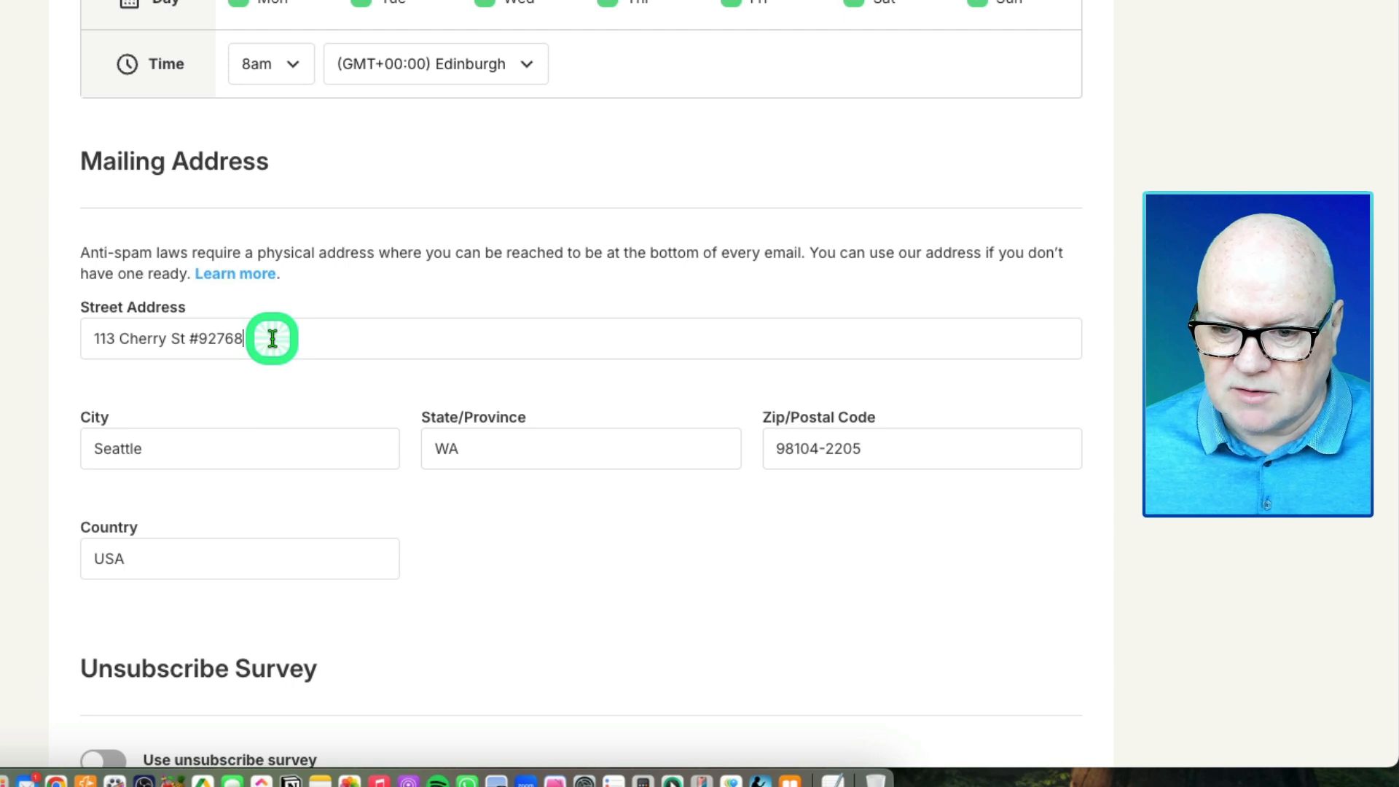
{"action": "left_click", "coordinate": [282, 340]}
{"action": "scroll", "coordinate": [282, 342], "scroll_direction": "down", "scroll_amount": 5}
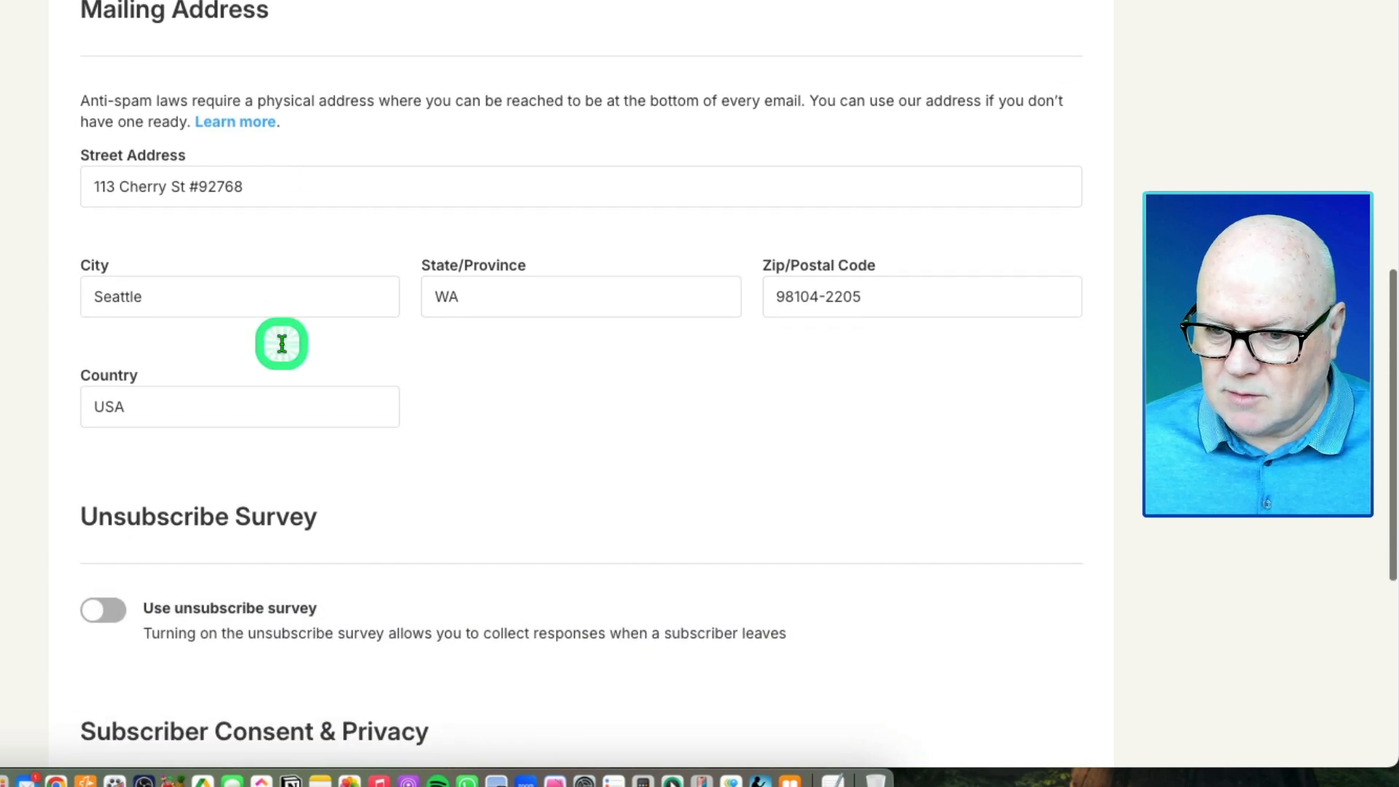
{"action": "scroll", "coordinate": [282, 350], "scroll_direction": "down", "scroll_amount": 14}
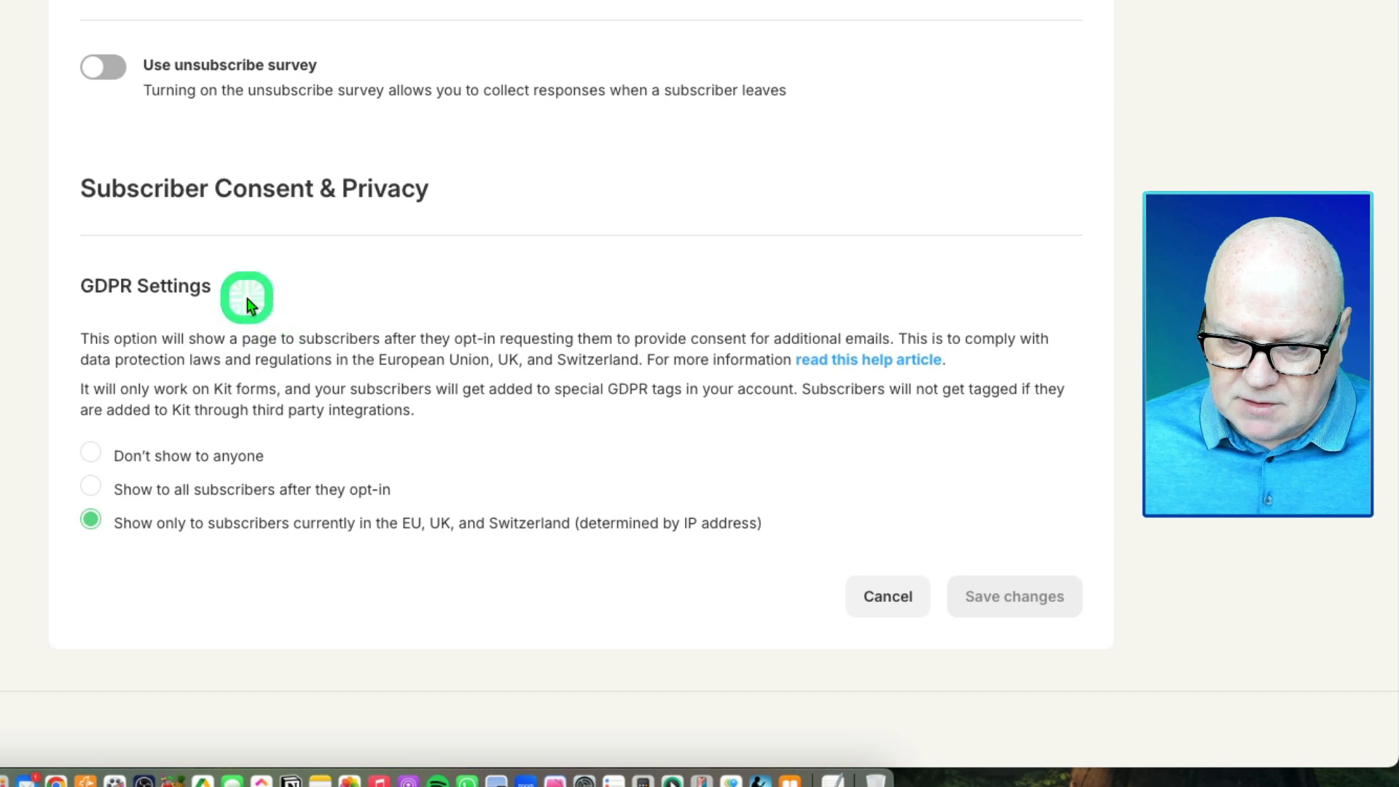
{"action": "left_click_drag", "start_coordinate": [78, 284], "coordinate": [211, 286]}
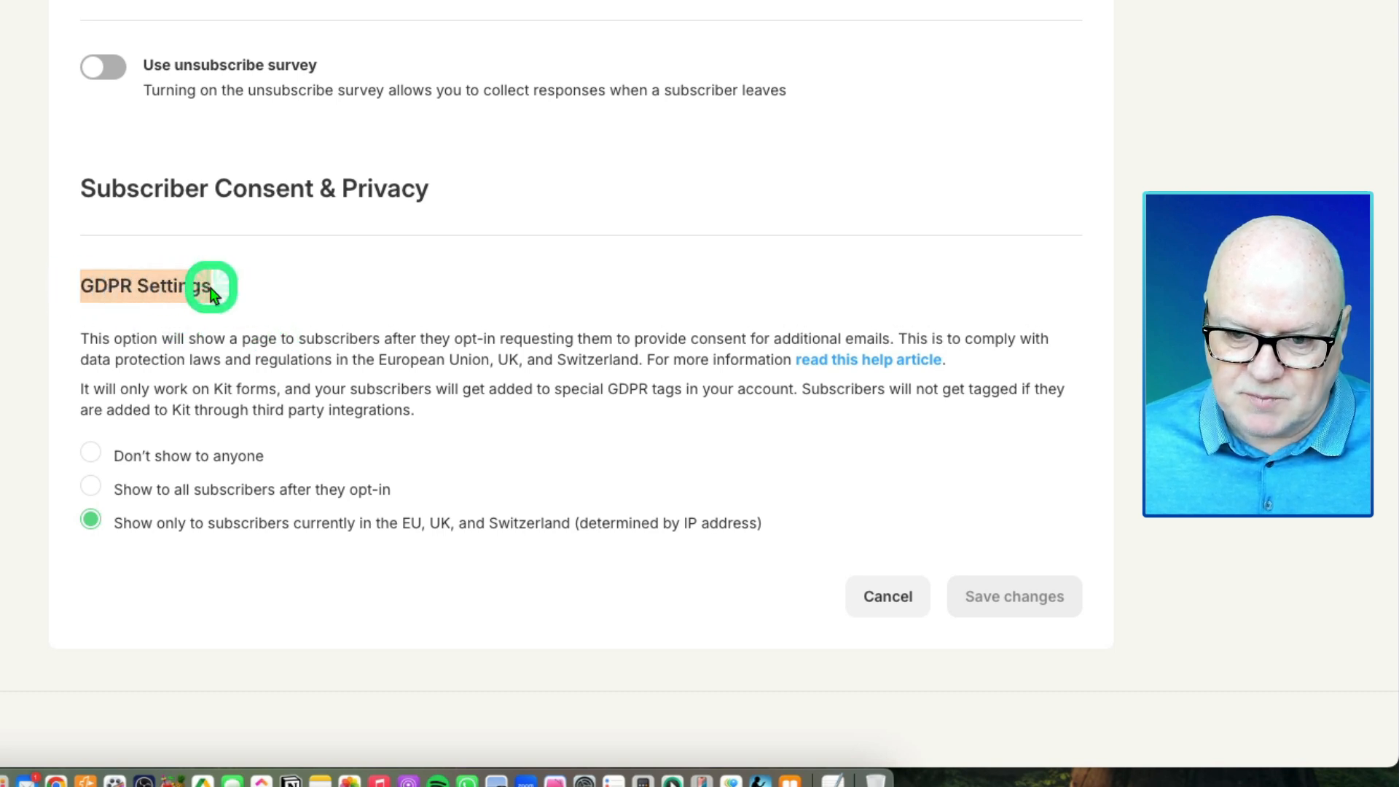
{"action": "left_click", "coordinate": [132, 287]}
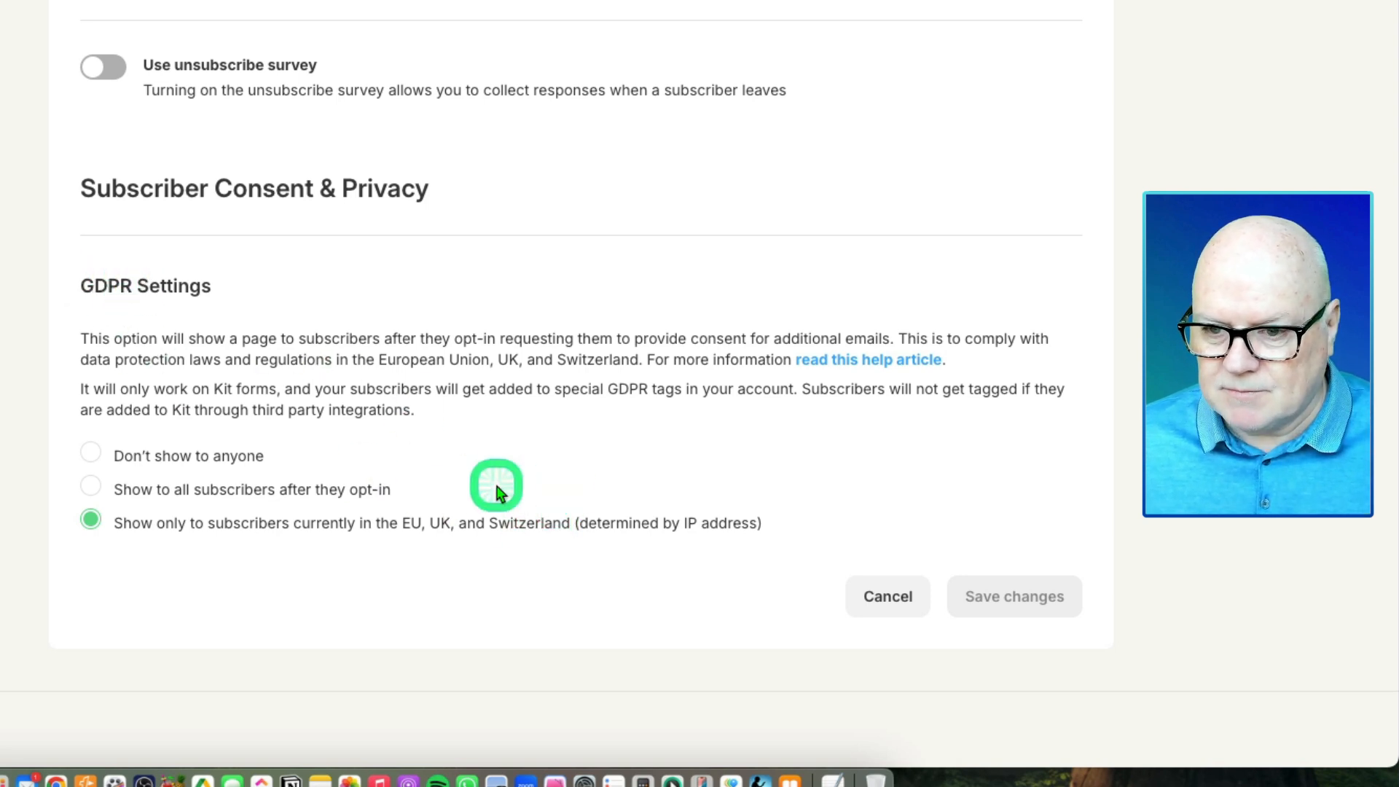
{"action": "scroll", "coordinate": [499, 490], "scroll_direction": "up", "scroll_amount": 3}
{"action": "scroll", "coordinate": [499, 492], "scroll_direction": "up", "scroll_amount": 7}
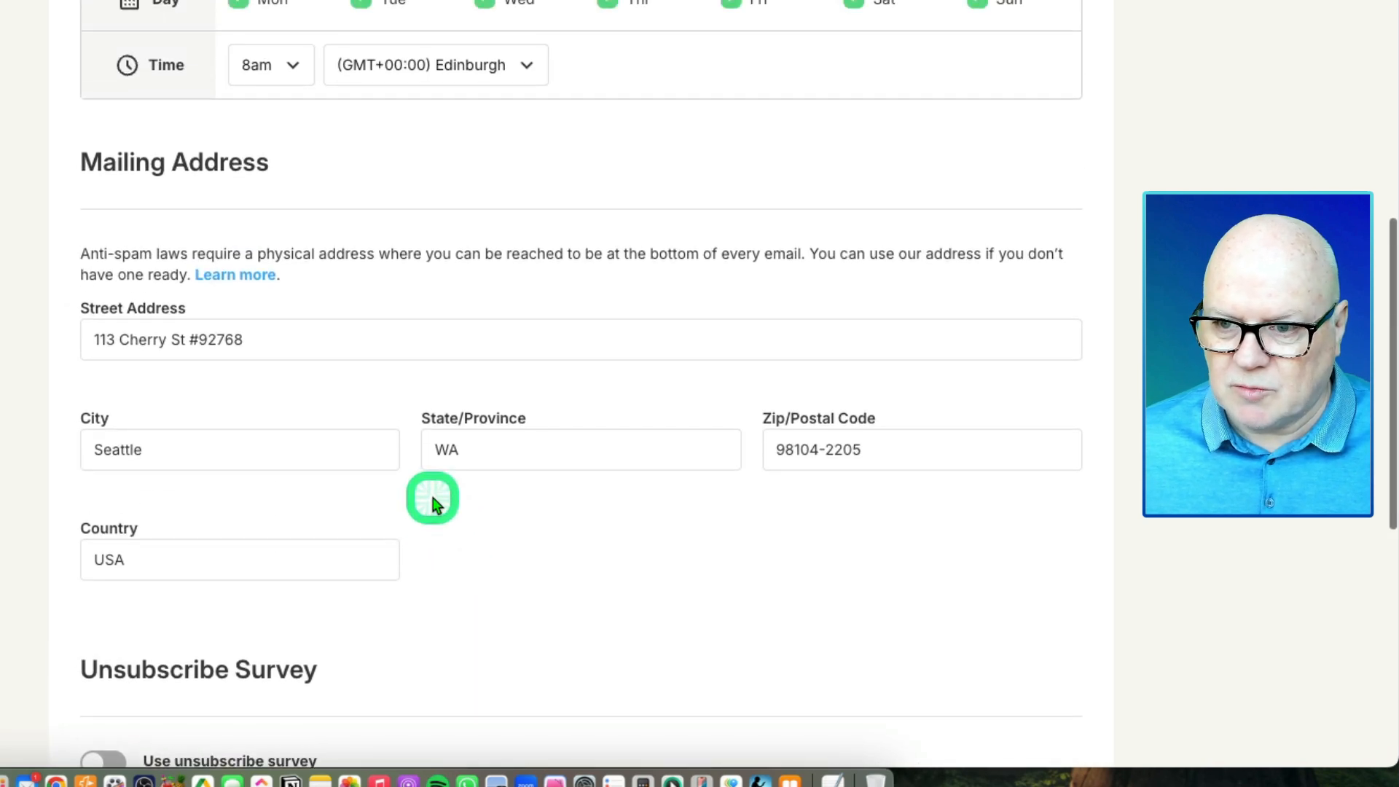
{"action": "scroll", "coordinate": [430, 503], "scroll_direction": "up", "scroll_amount": 6}
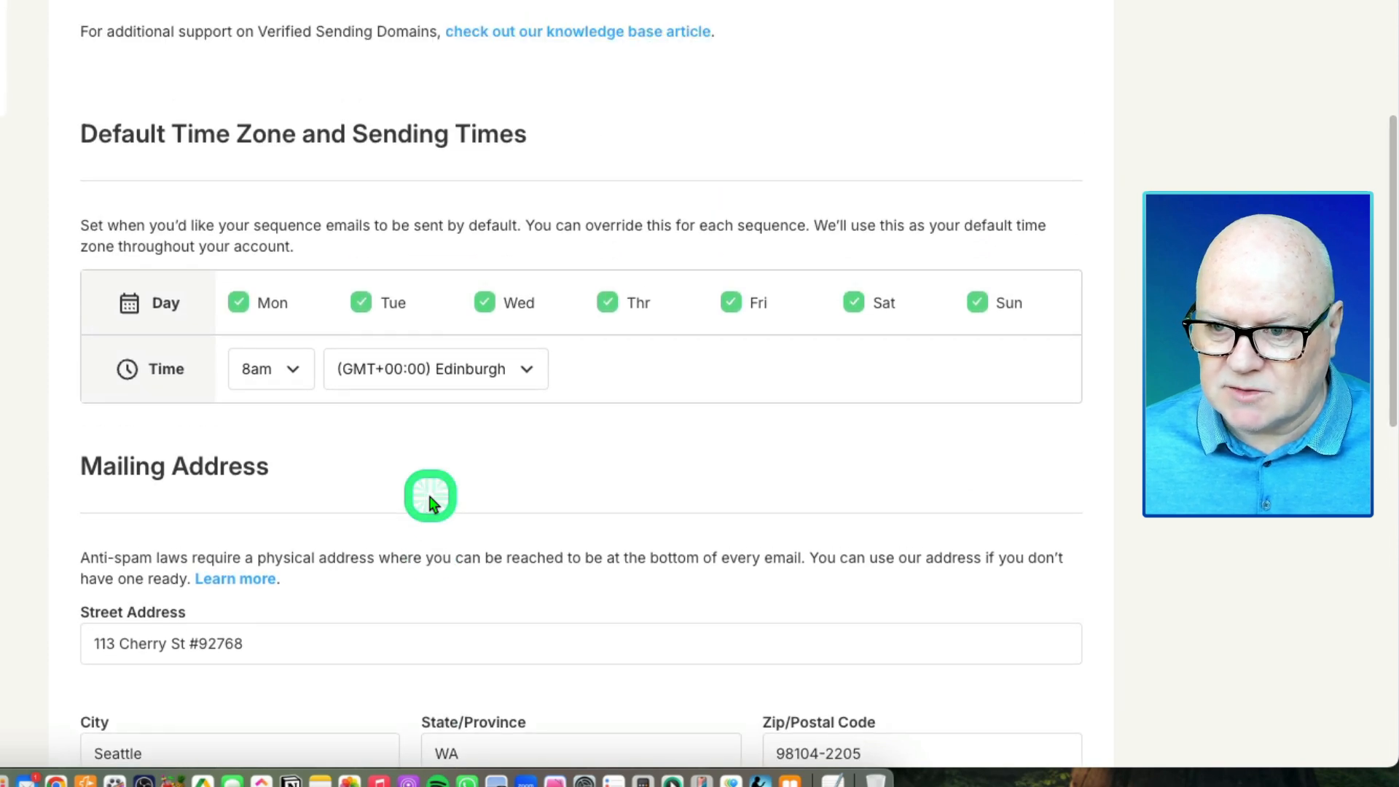
{"action": "scroll", "coordinate": [429, 503], "scroll_direction": "up", "scroll_amount": 6}
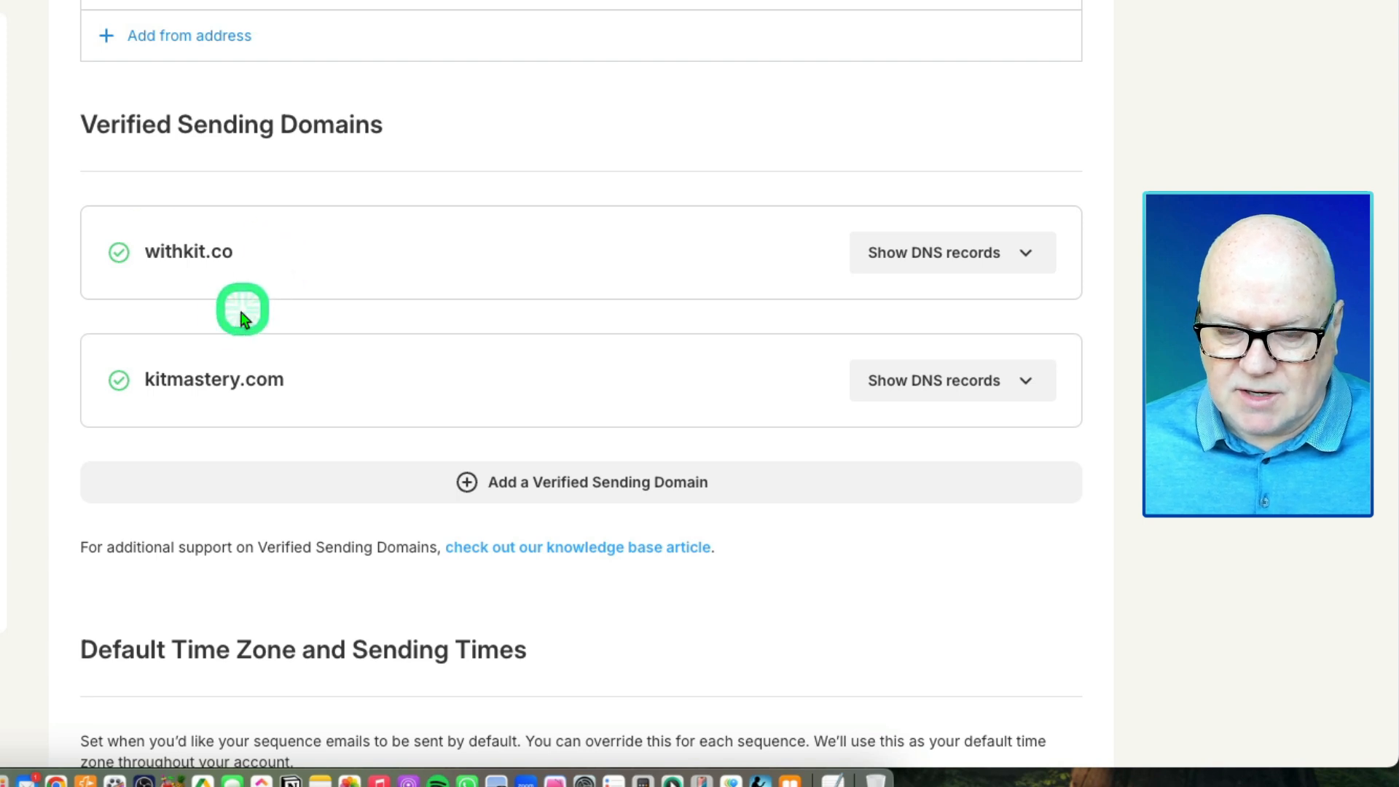
{"action": "scroll", "coordinate": [178, 316], "scroll_direction": "up", "scroll_amount": 5}
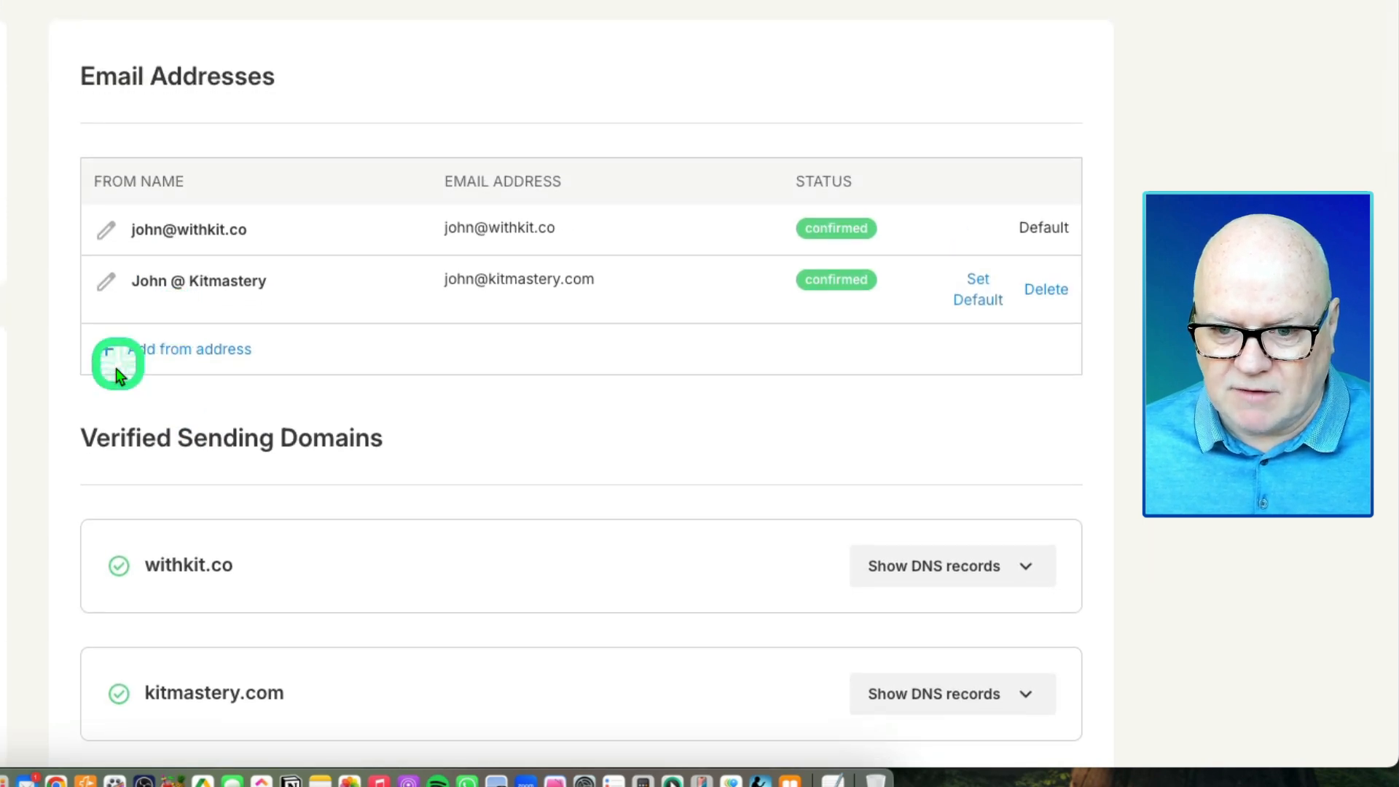